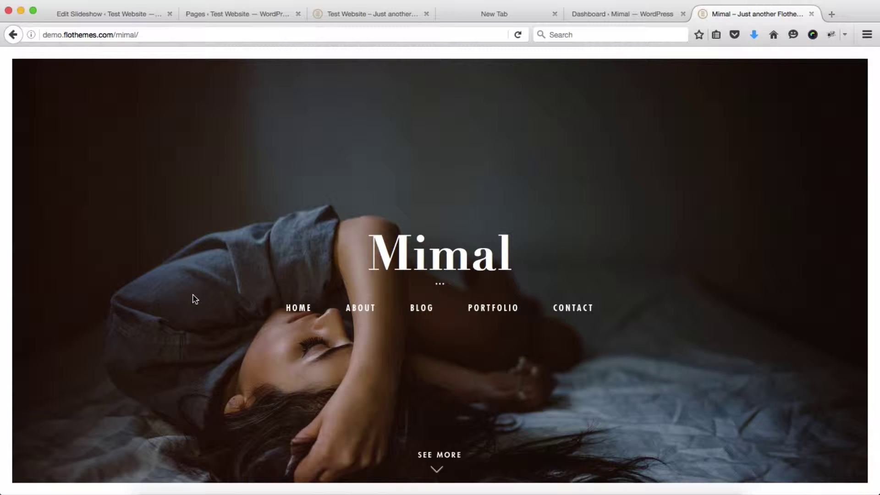
Examine the Mimal demo homepage with its footer, the Fancy Slider slideshow and the test website's front page.
{"action": "scroll", "coordinate": [593, 280], "scroll_direction": "down", "scroll_amount": 5}
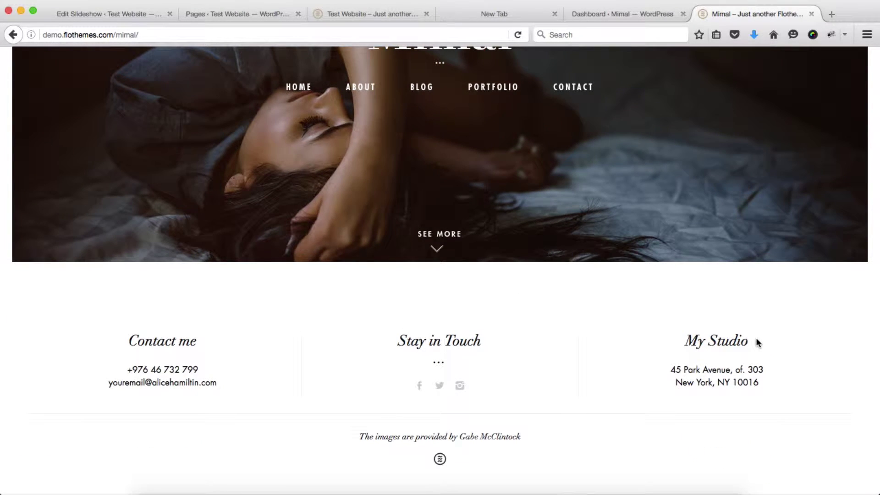
{"action": "key", "text": "ctrl+Tab"}
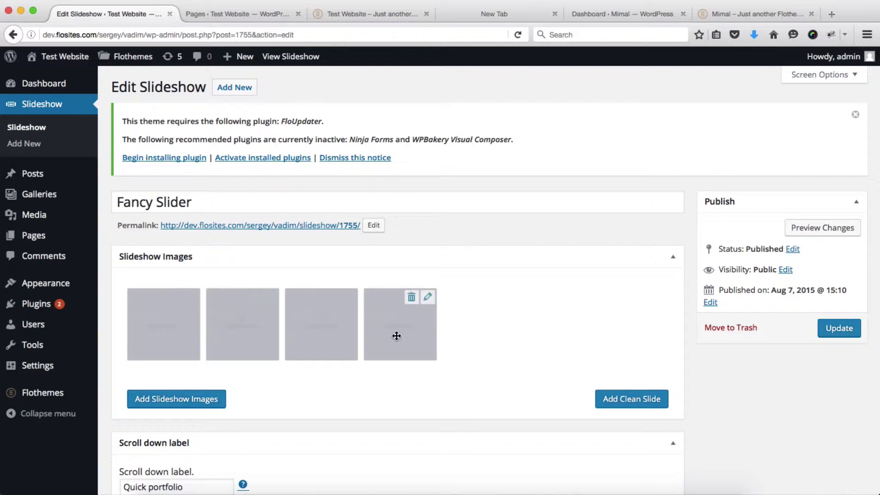
{"action": "key", "text": "ctrl+Tab"}
{"action": "key", "text": "ctrl+Tab"}
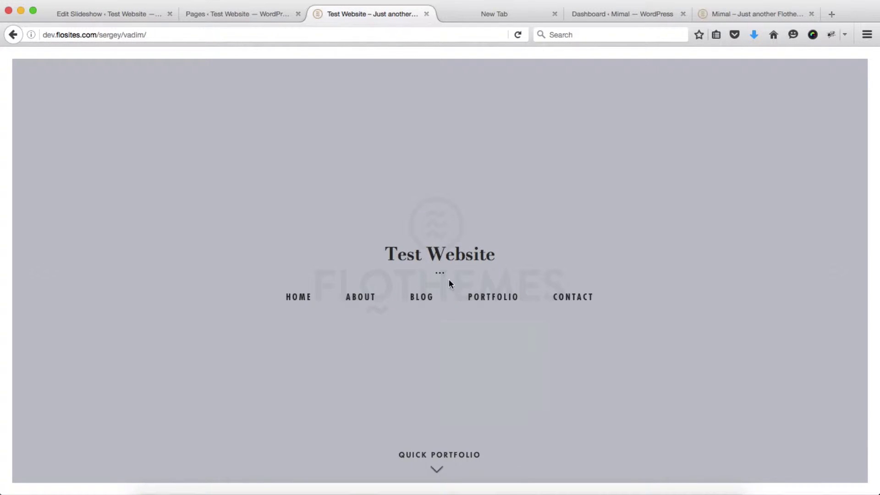
{"action": "key", "text": "ctrl+shift+Tab"}
{"action": "key", "text": "ctrl+shift+Tab"}
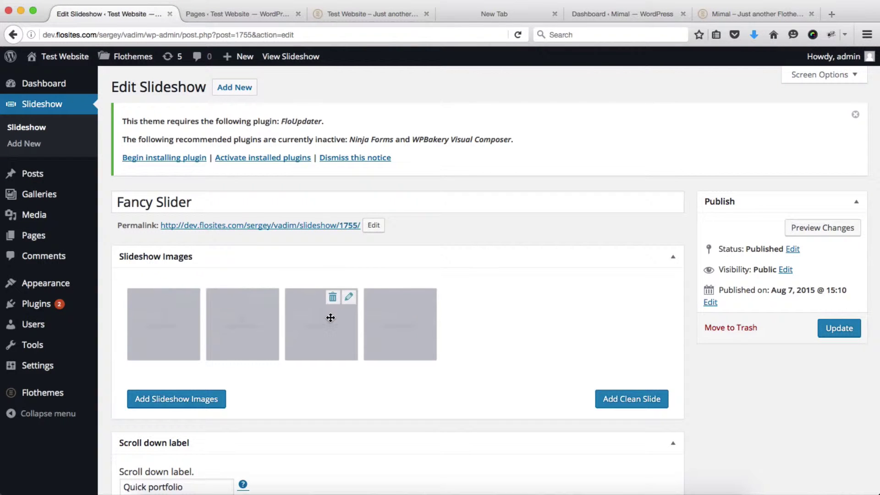
Create a new page in the test website's page list and title it Test Home.
{"action": "key", "text": "ctrl+Tab"}
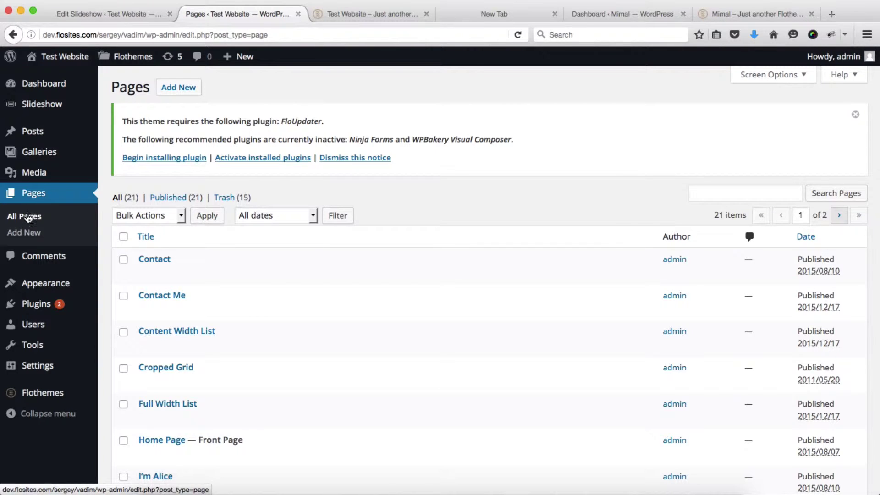
{"action": "left_click", "coordinate": [177, 89]}
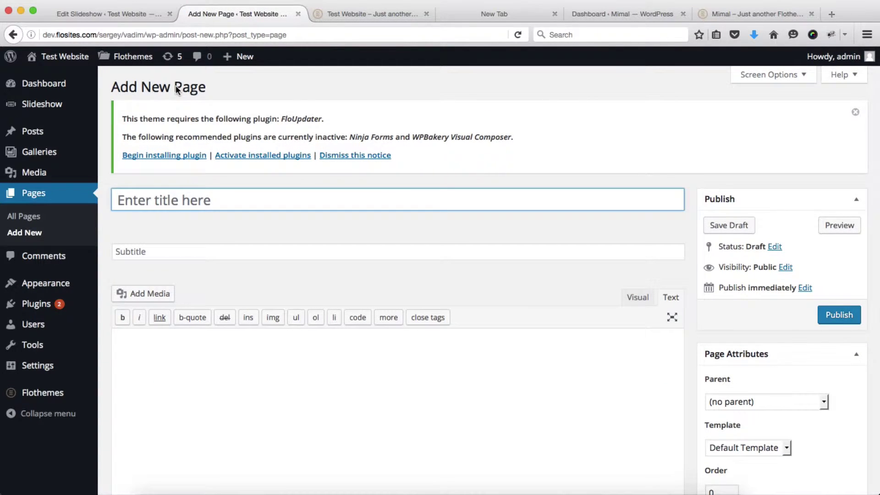
{"action": "type", "text": "Test Home"}
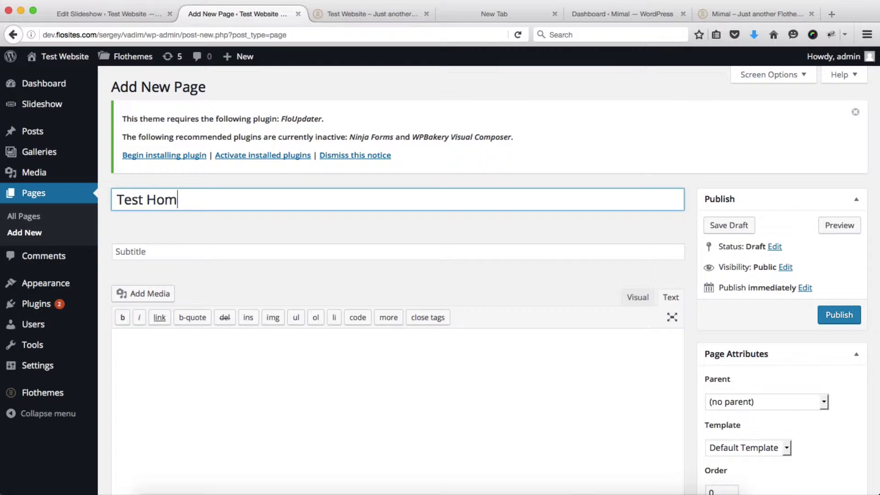
{"action": "left_click", "coordinate": [402, 354]}
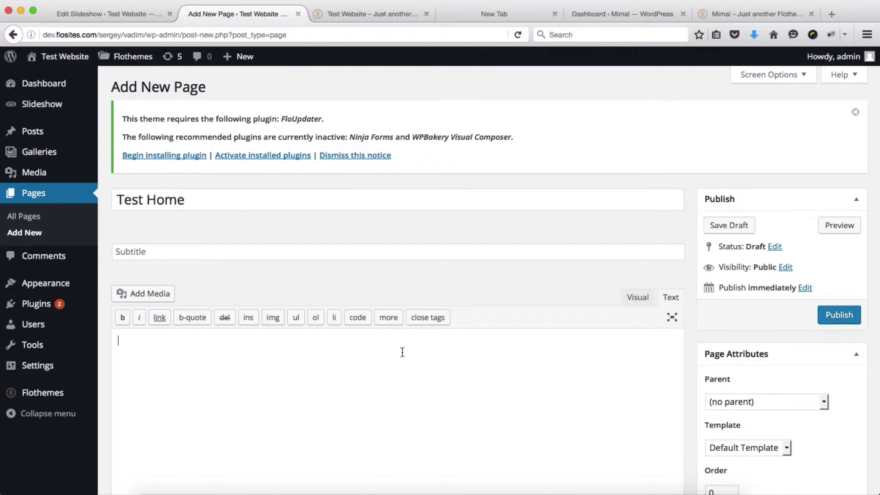
Turn off the page title in the page settings and choose the first featured image and title layout.
{"action": "scroll", "coordinate": [402, 352], "scroll_direction": "down", "scroll_amount": 5}
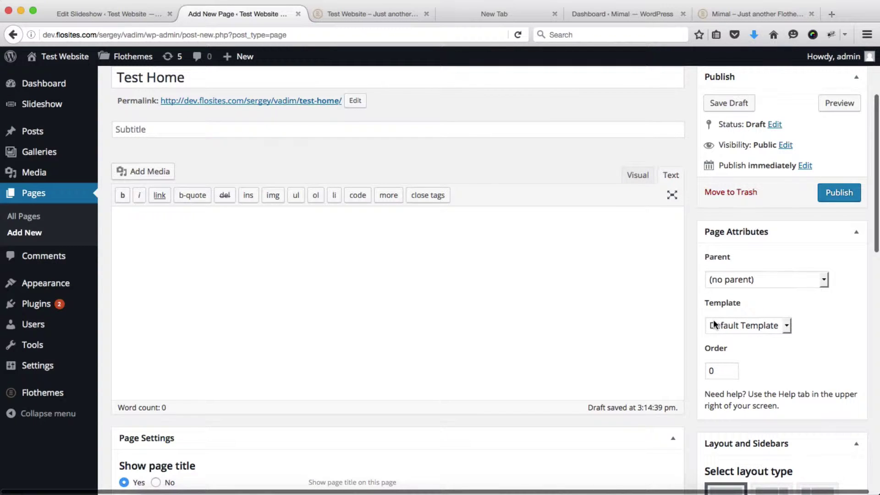
{"action": "scroll", "coordinate": [713, 323], "scroll_direction": "down", "scroll_amount": 2}
{"action": "scroll", "coordinate": [743, 343], "scroll_direction": "down", "scroll_amount": 4}
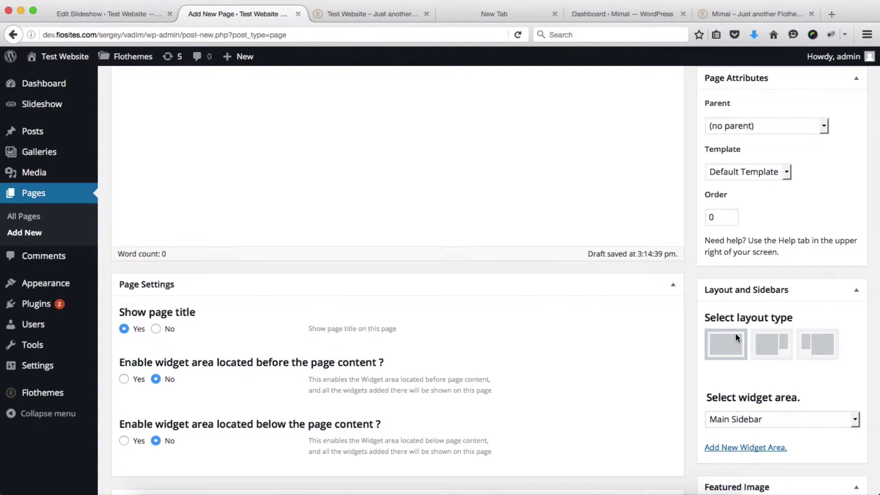
{"action": "scroll", "coordinate": [735, 332], "scroll_direction": "down", "scroll_amount": 3}
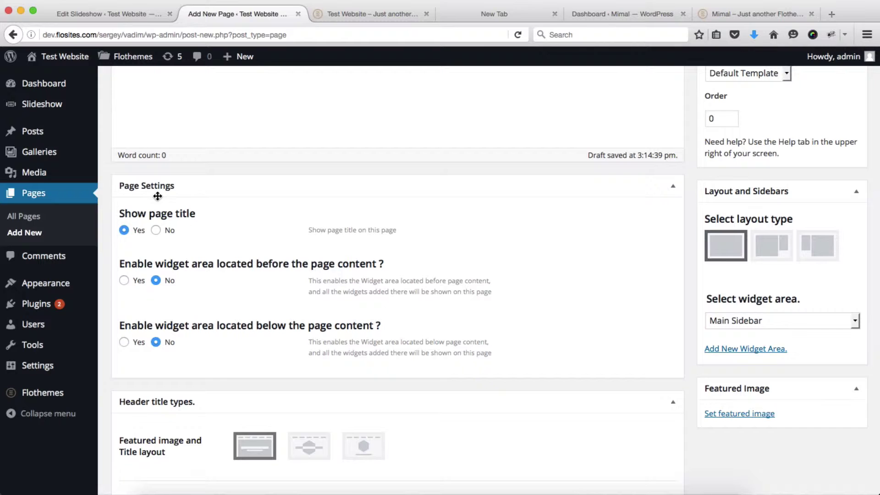
{"action": "left_click", "coordinate": [157, 231]}
{"action": "scroll", "coordinate": [158, 234], "scroll_direction": "down", "scroll_amount": 5}
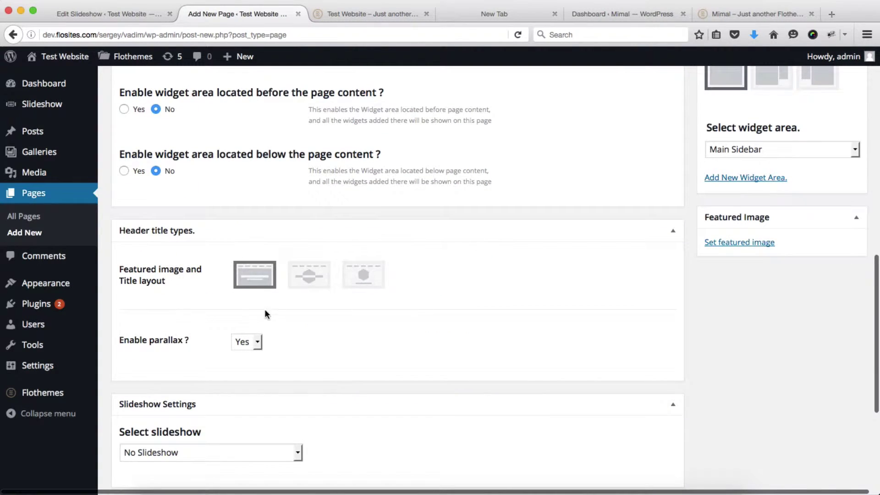
{"action": "left_click", "coordinate": [258, 280]}
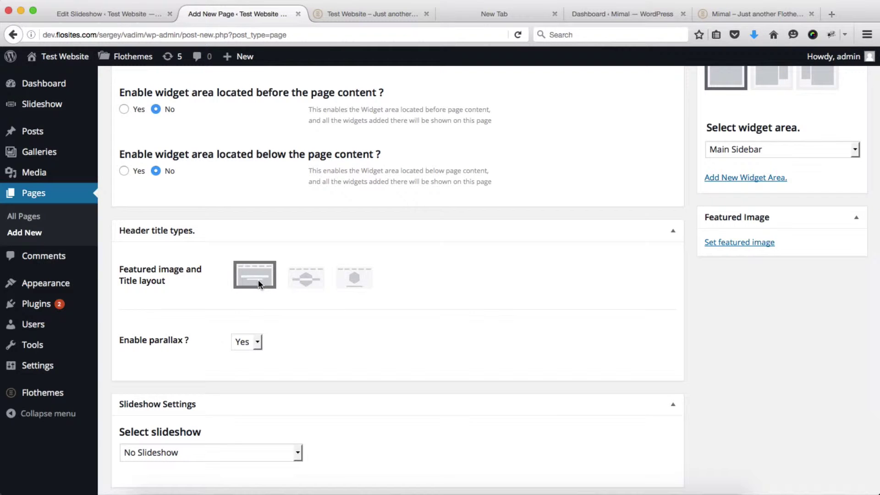
Assign the Fancy Slider slideshow to the Test Home page in the slideshow settings.
{"action": "scroll", "coordinate": [258, 279], "scroll_direction": "down", "scroll_amount": 5}
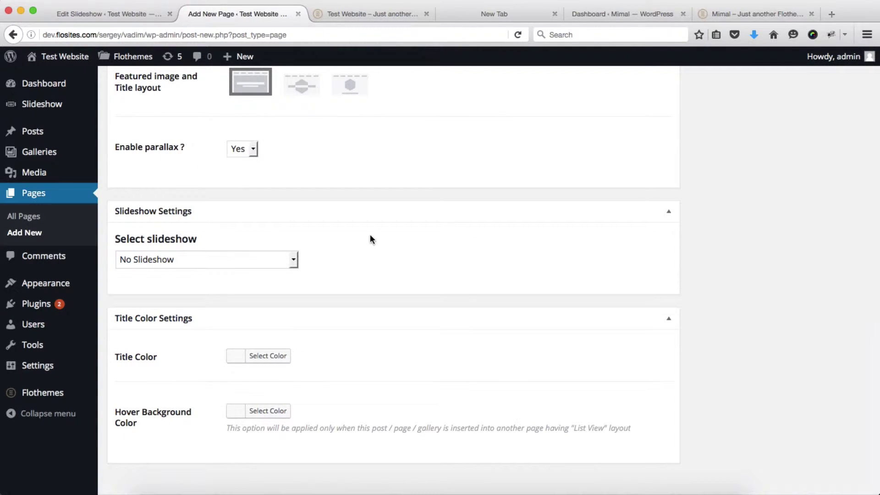
{"action": "scroll", "coordinate": [370, 238], "scroll_direction": "down", "scroll_amount": 1}
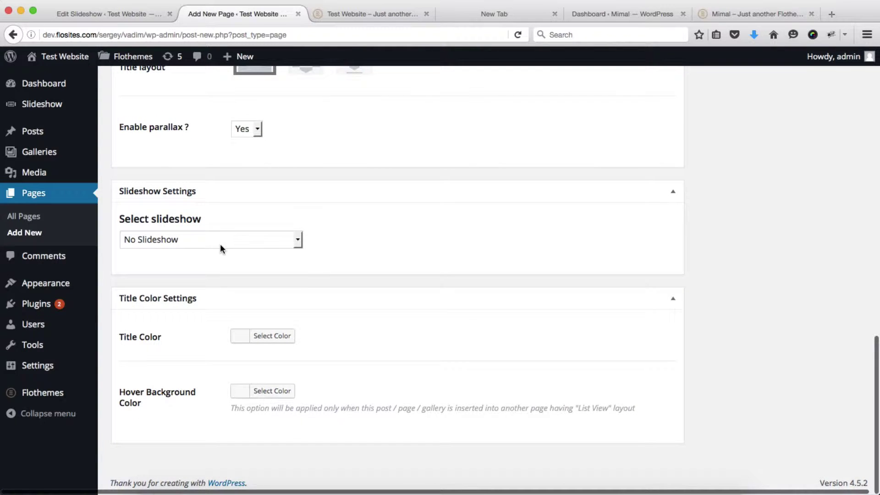
{"action": "left_click", "coordinate": [220, 243]}
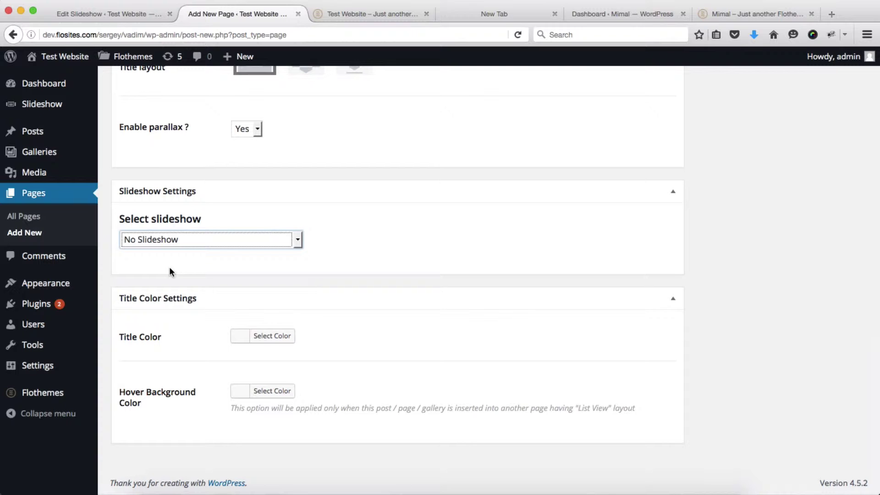
{"action": "left_click", "coordinate": [159, 242]}
{"action": "left_click", "coordinate": [169, 267]}
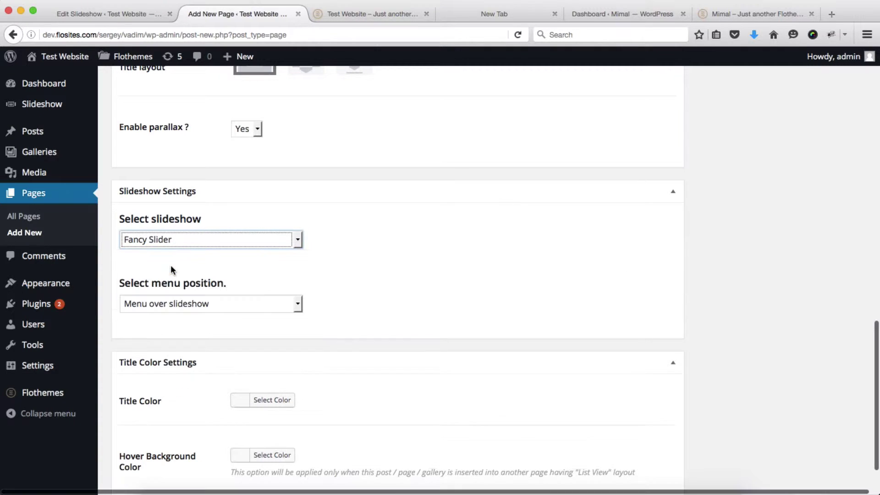
Set the menu position to Menu over slideshow and check that layout, including the About submenu, on the live test website.
{"action": "left_click", "coordinate": [268, 304]}
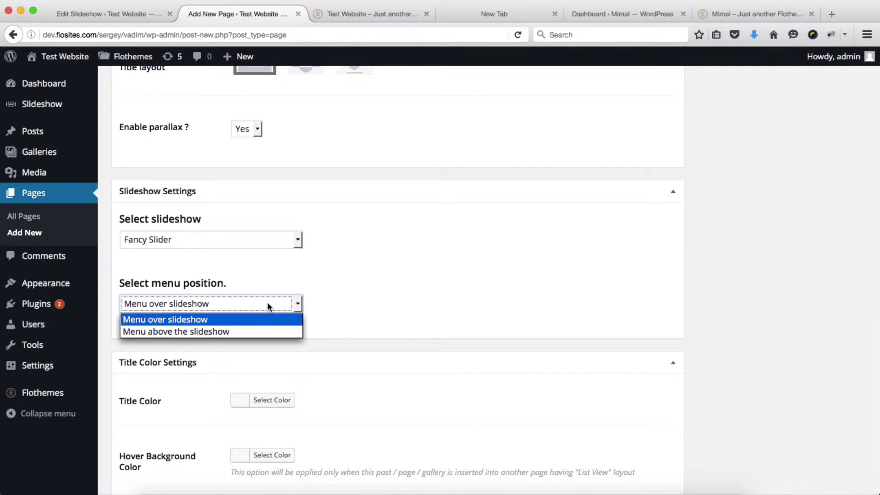
{"action": "left_click", "coordinate": [204, 323]}
{"action": "key", "text": "ctrl+Tab"}
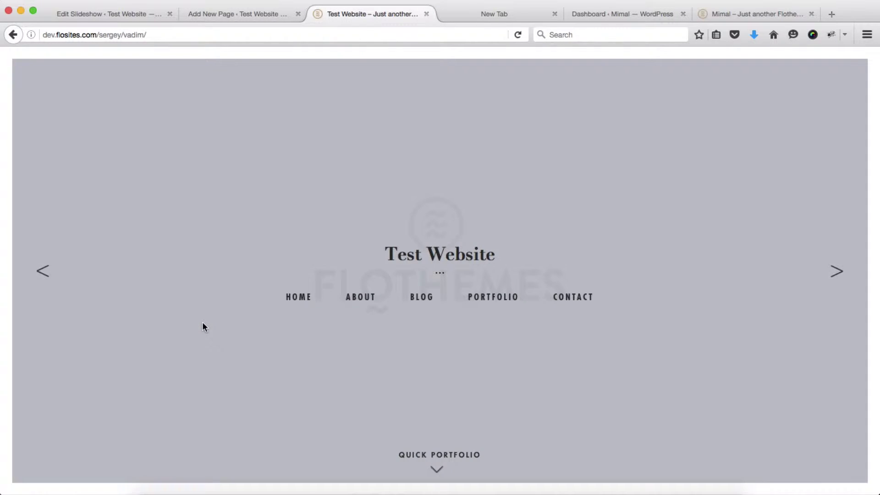
{"action": "mouse_move", "coordinate": [369, 304]}
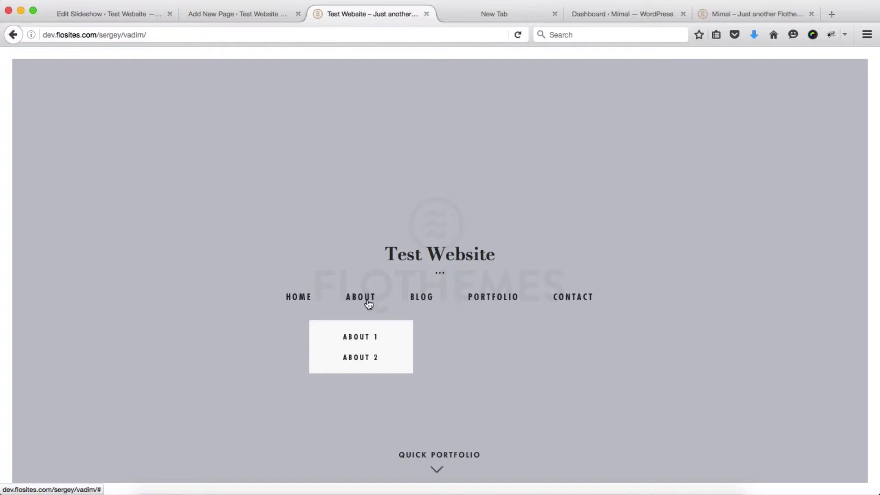
{"action": "key", "text": "ctrl+shift+Tab"}
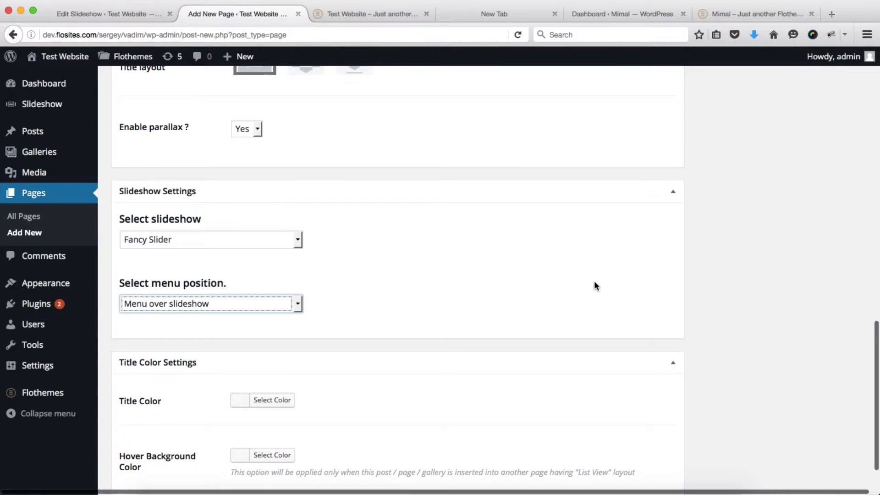
Publish the Test Home page.
{"action": "scroll", "coordinate": [595, 282], "scroll_direction": "up", "scroll_amount": 15}
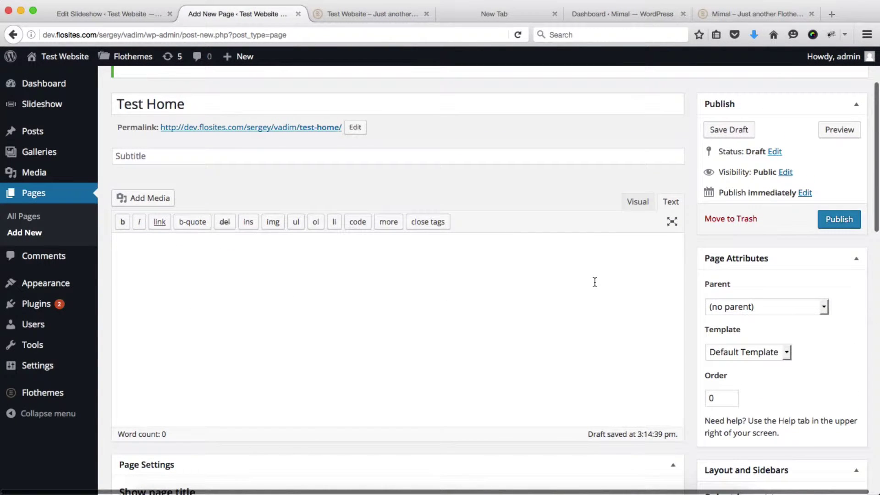
{"action": "scroll", "coordinate": [591, 340], "scroll_direction": "up", "scroll_amount": 3}
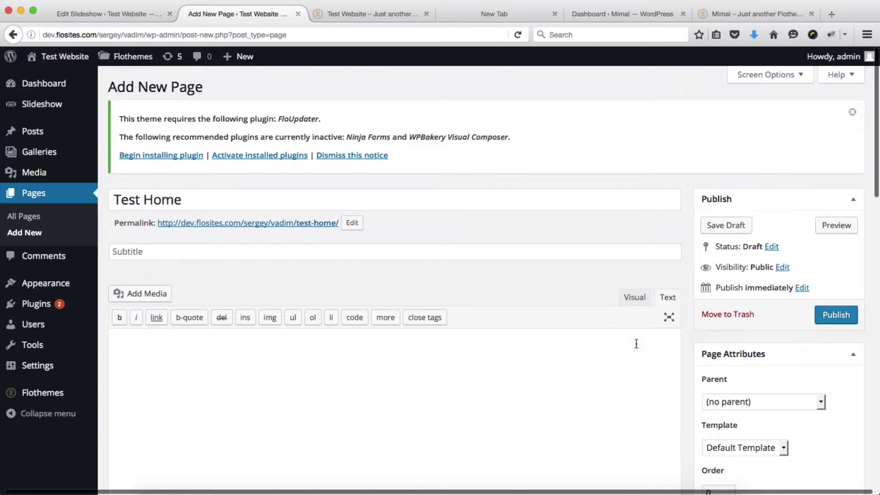
{"action": "left_click", "coordinate": [835, 316]}
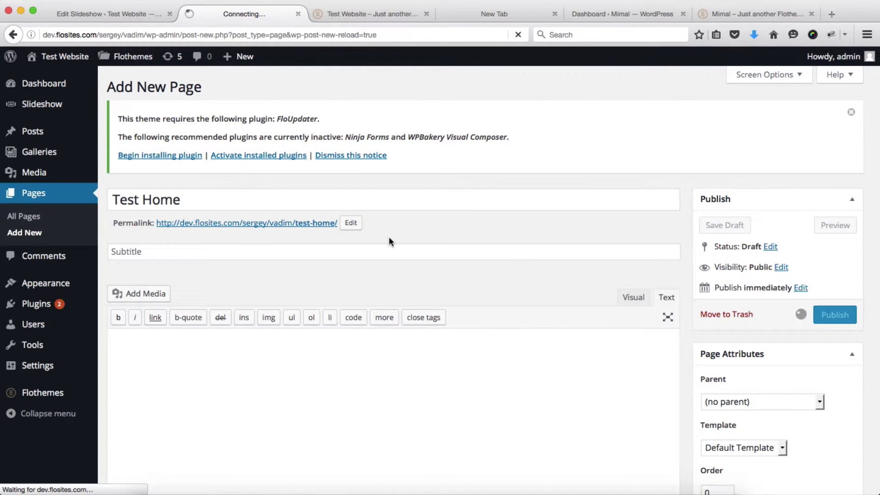
Open the Test Home page's permalink in a new tab and compare its slideshow and footer with the Mimal demo homepage.
{"action": "left_click", "coordinate": [282, 226], "text": "super"}
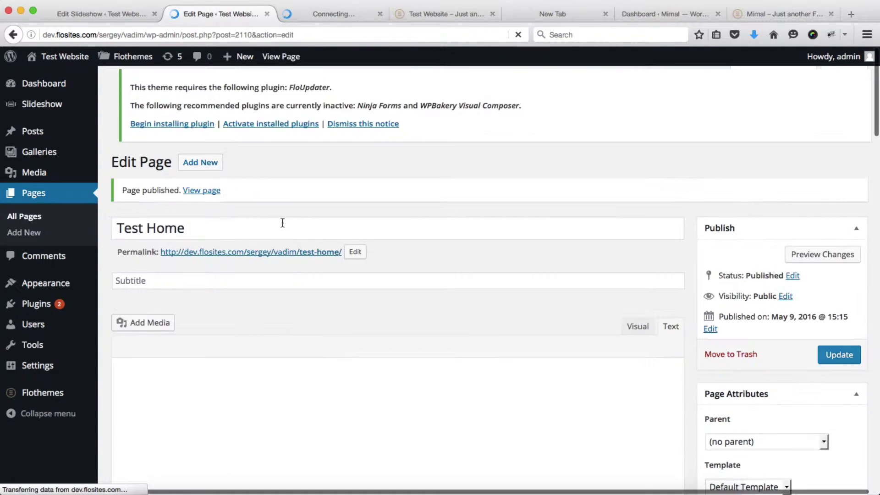
{"action": "key", "text": "ctrl+Tab"}
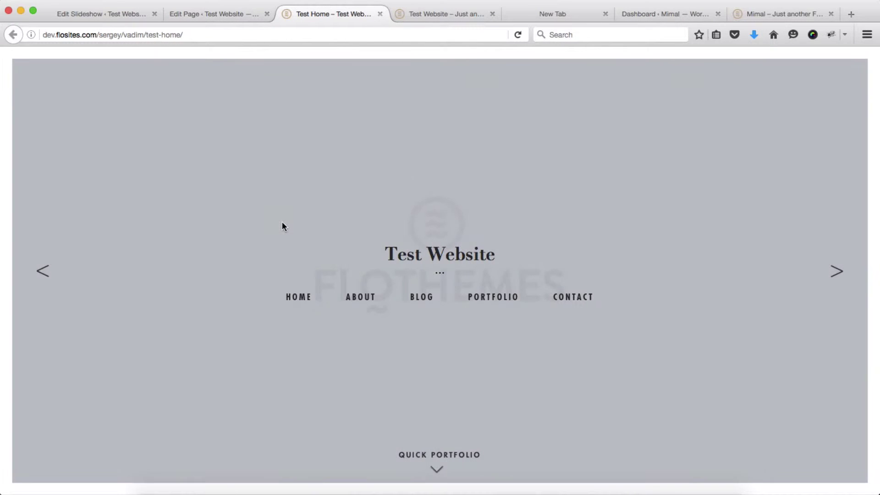
{"action": "scroll", "coordinate": [282, 223], "scroll_direction": "down", "scroll_amount": 5}
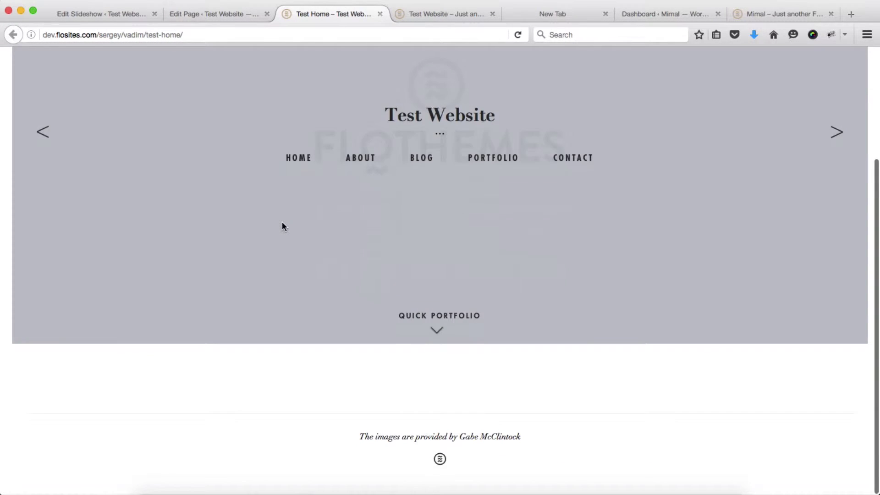
{"action": "scroll", "coordinate": [282, 222], "scroll_direction": "up", "scroll_amount": 5}
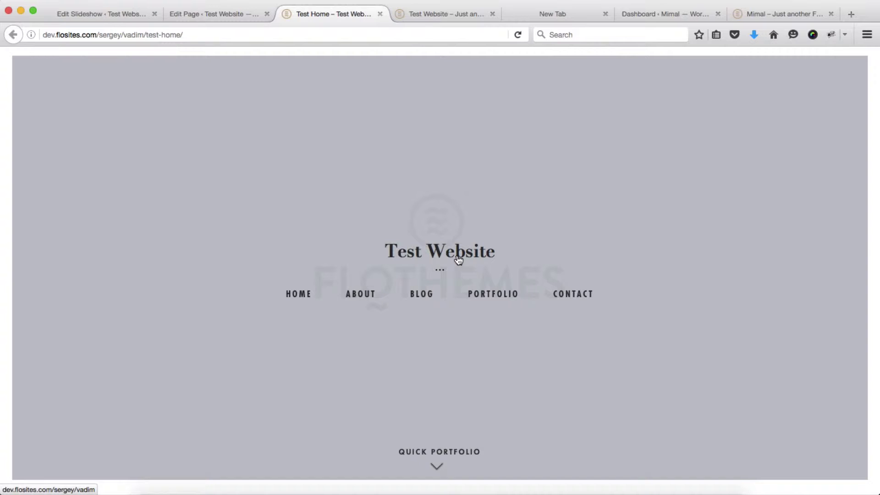
{"action": "scroll", "coordinate": [458, 259], "scroll_direction": "down", "scroll_amount": 3}
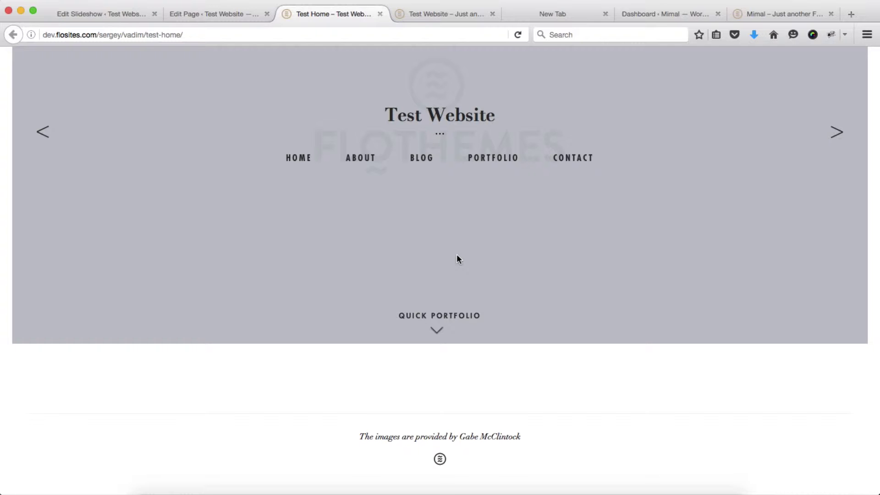
{"action": "left_click", "coordinate": [763, 14]}
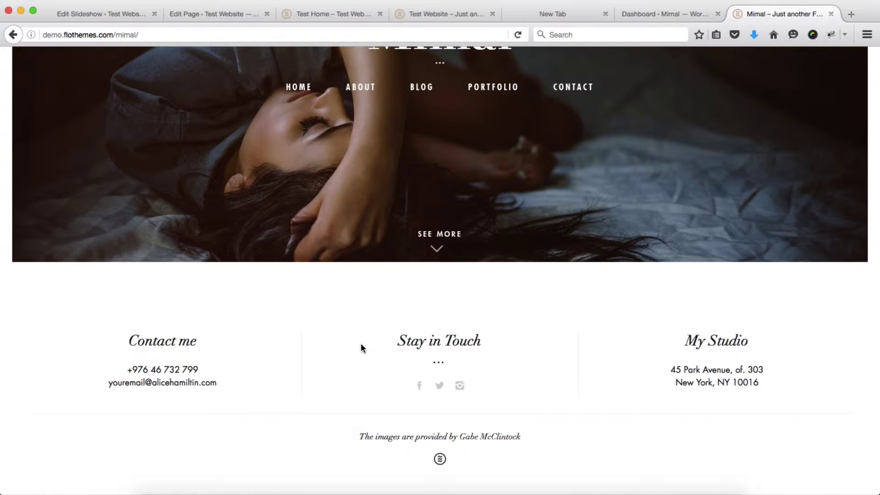
{"action": "scroll", "coordinate": [279, 347], "scroll_direction": "up", "scroll_amount": 1}
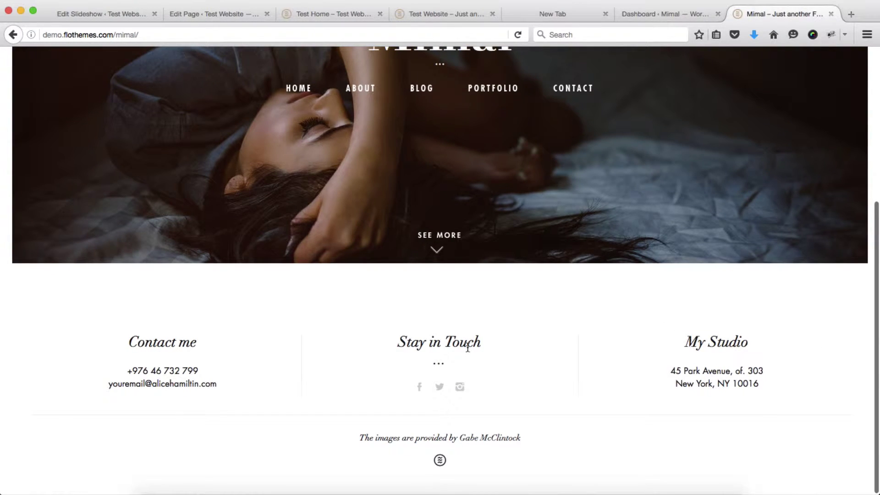
Close the Test Home page editor and open the test website's widget management page.
{"action": "key", "text": "super+2"}
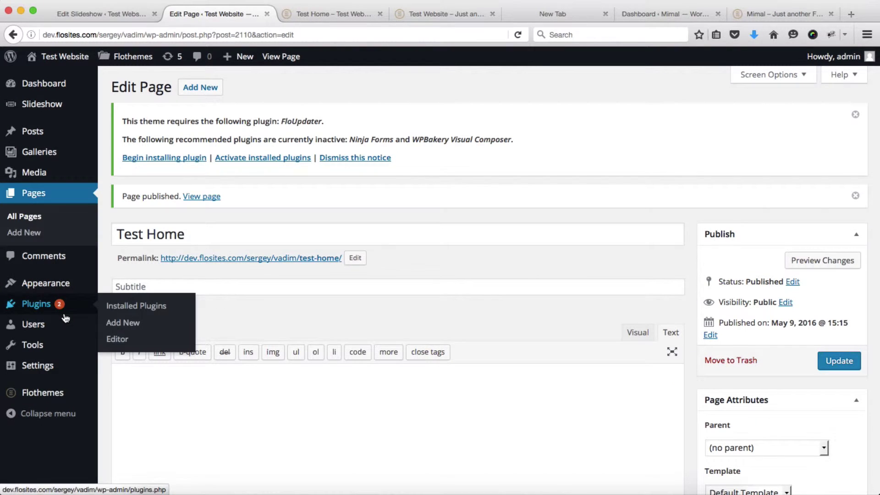
{"action": "key", "text": "super+w"}
{"action": "key", "text": "super+1"}
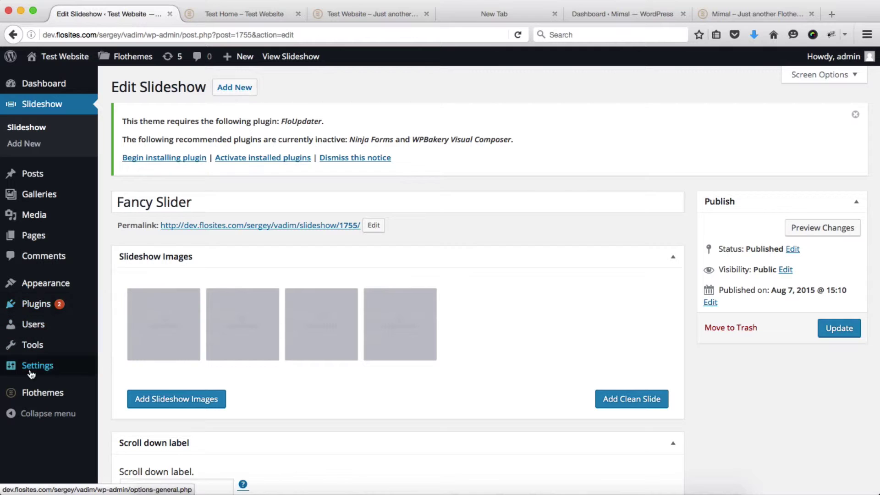
{"action": "mouse_move", "coordinate": [54, 287]}
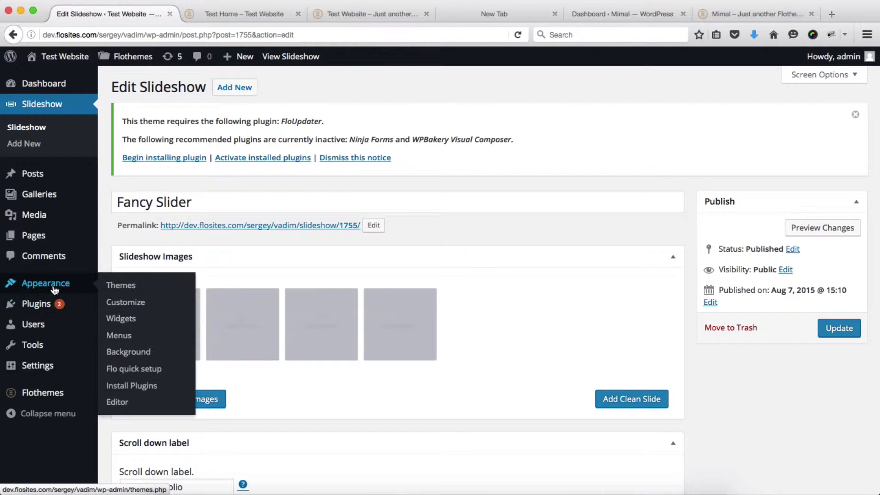
{"action": "left_click", "coordinate": [125, 322]}
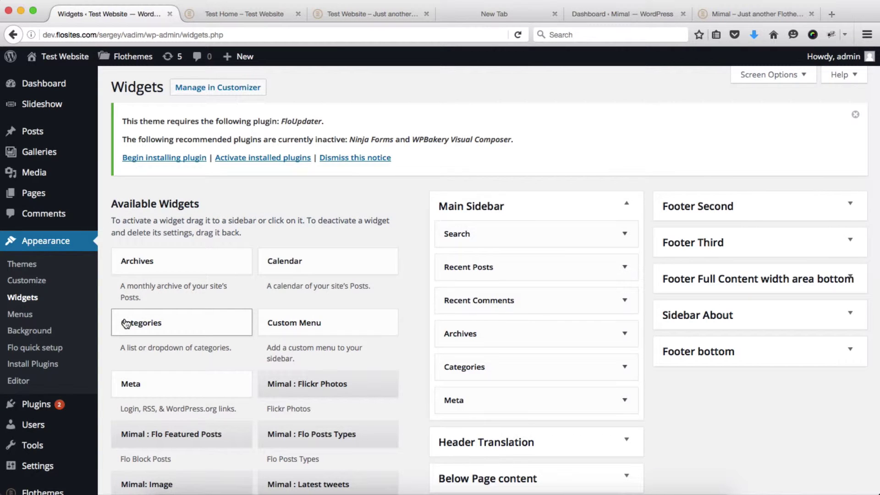
Compare the available footer widget areas with the Mimal demo's footer and add a Text widget to the Footer First area.
{"action": "scroll", "coordinate": [375, 253], "scroll_direction": "down", "scroll_amount": 5}
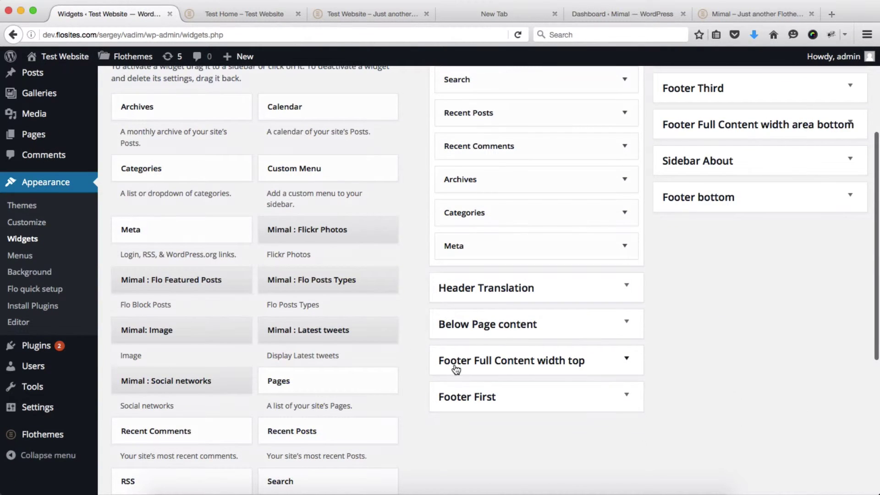
{"action": "scroll", "coordinate": [768, 320], "scroll_direction": "up", "scroll_amount": 5}
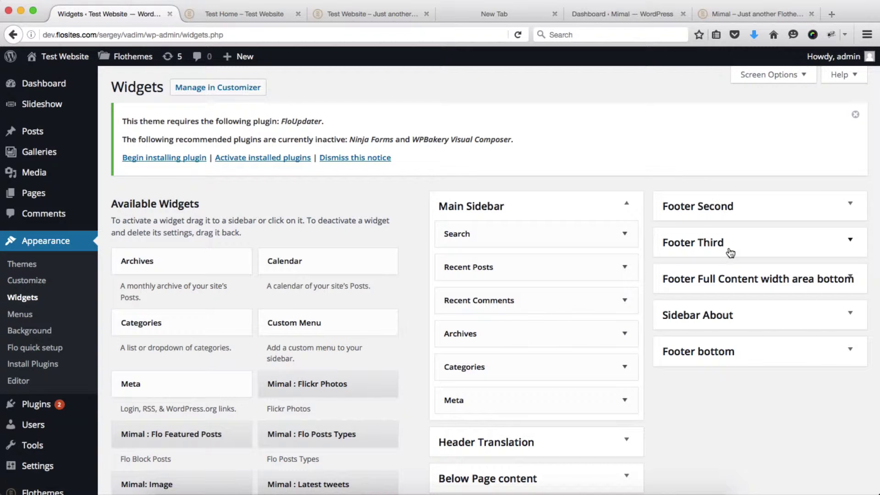
{"action": "key", "text": "ctrl+shift+Tab"}
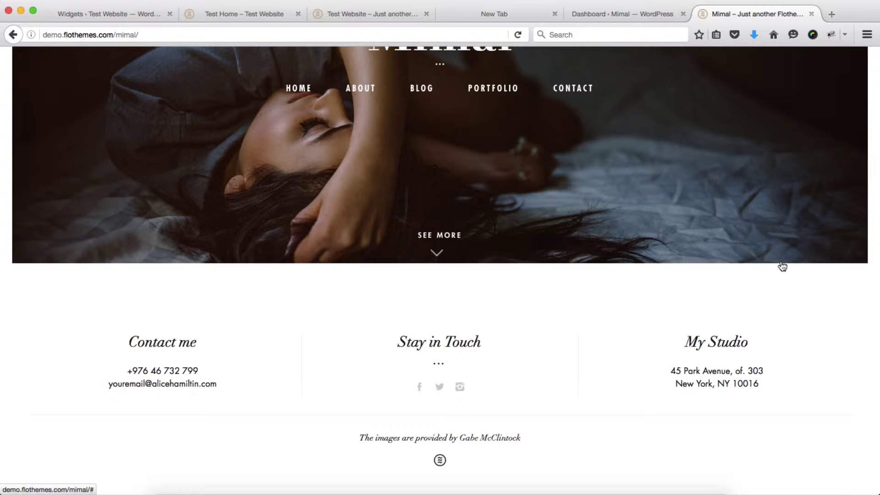
{"action": "key", "text": "ctrl+Tab"}
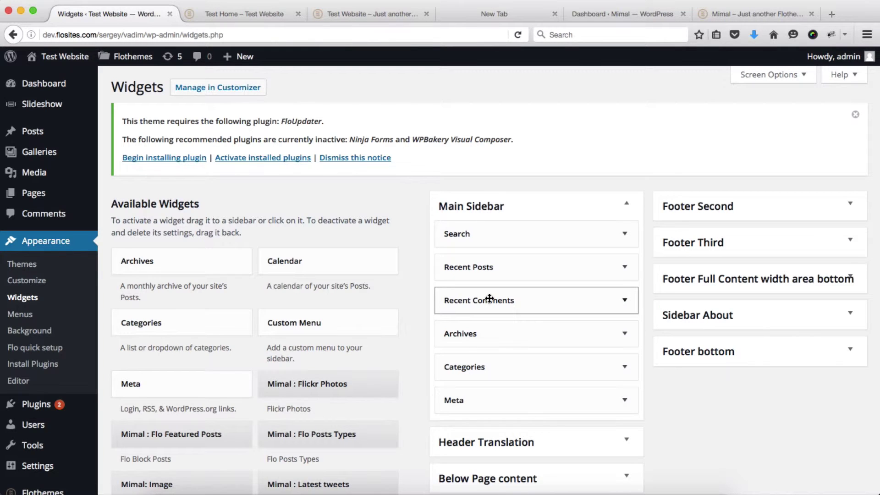
{"action": "scroll", "coordinate": [489, 299], "scroll_direction": "down", "scroll_amount": 5}
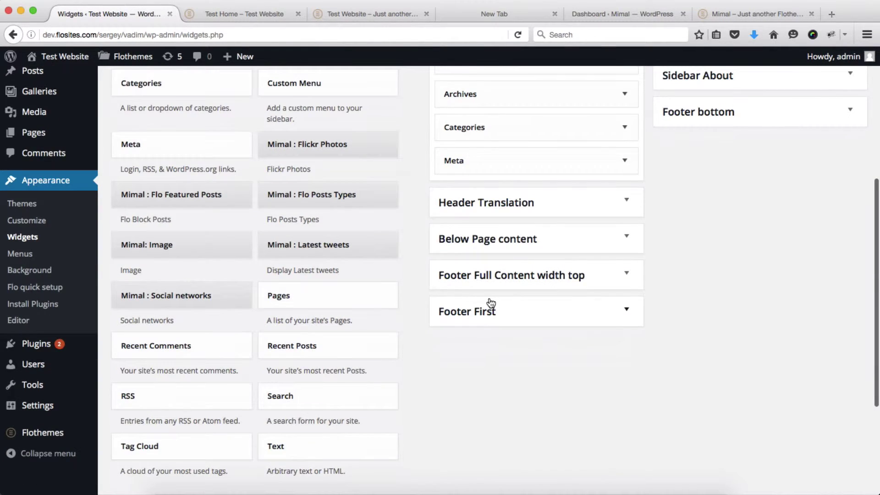
{"action": "left_click", "coordinate": [580, 309]}
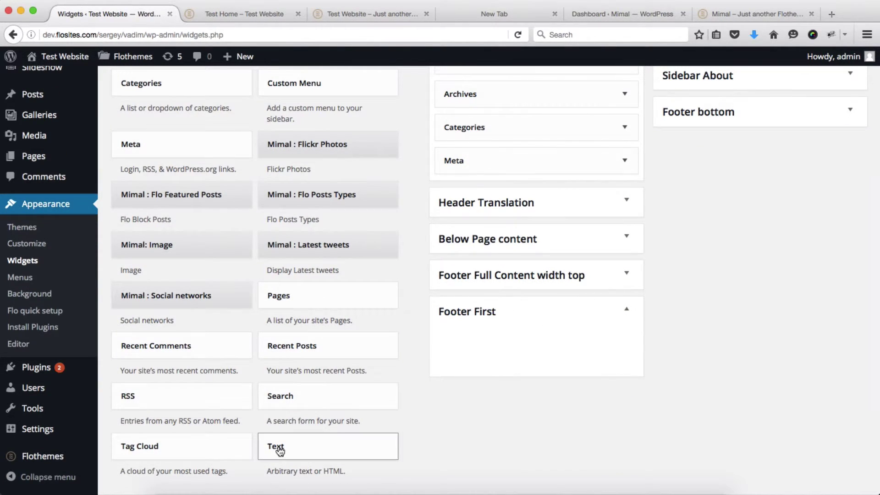
{"action": "left_click_drag", "start_coordinate": [278, 452], "coordinate": [507, 337]}
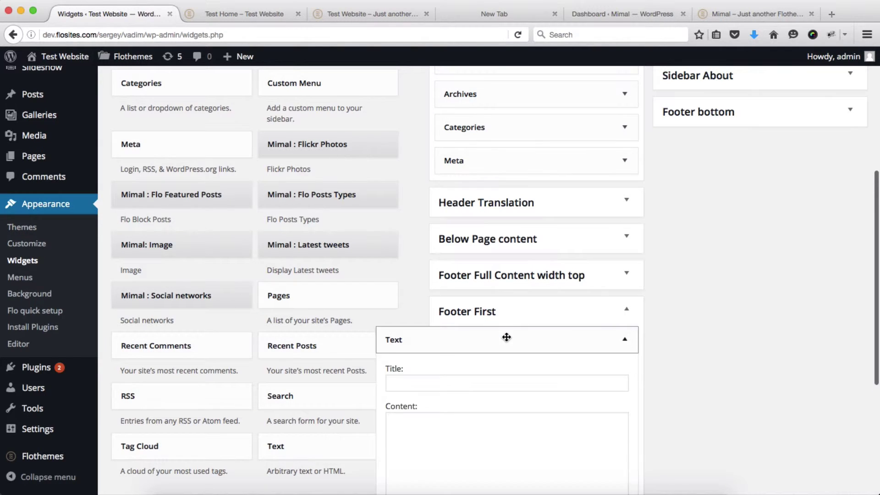
Title the Text widget in Footer First "Contact Me".
{"action": "left_click", "coordinate": [423, 380]}
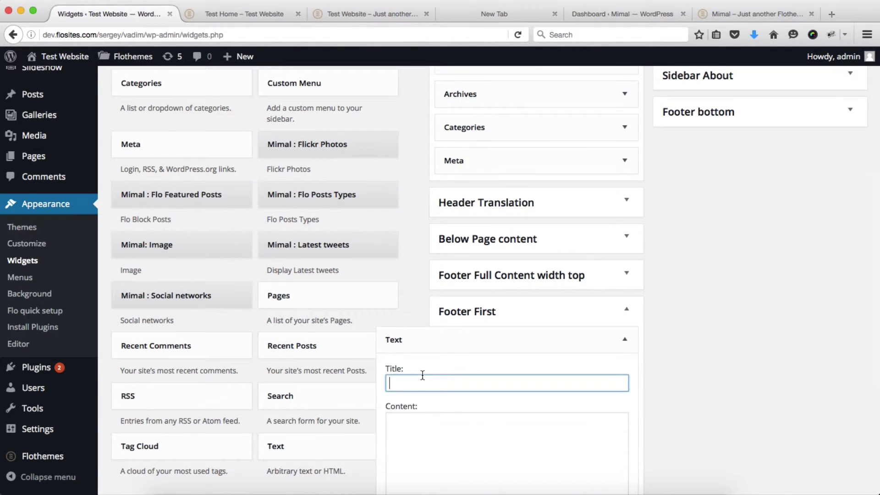
{"action": "type", "text": "Cona"}
{"action": "key", "text": "BackSpace"}
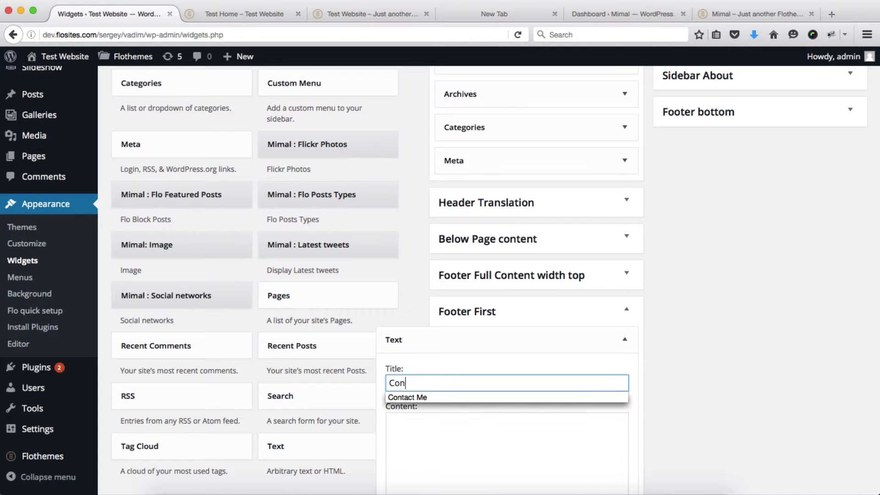
{"action": "key", "text": "Down"}
{"action": "key", "text": "Return"}
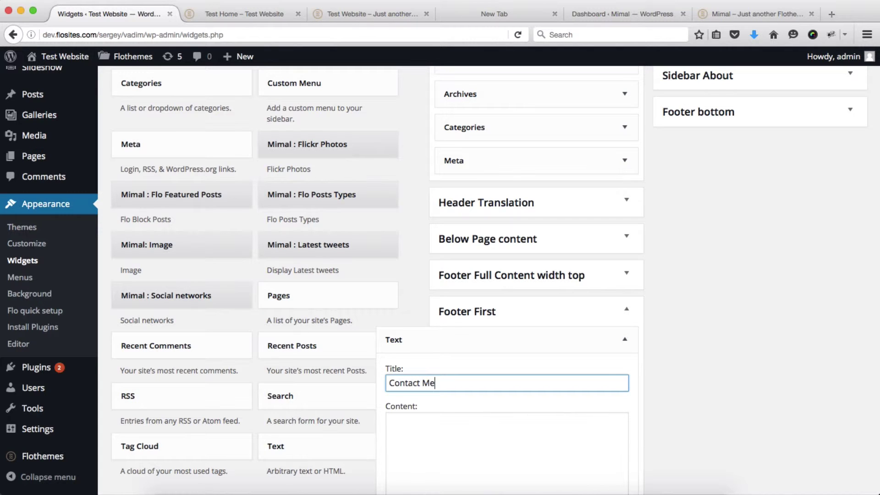
Copy the phone number and e-mail from the Mimal demo's Contact me footer column into the Contact Me widget's content.
{"action": "key", "text": "ctrl+shift+Tab"}
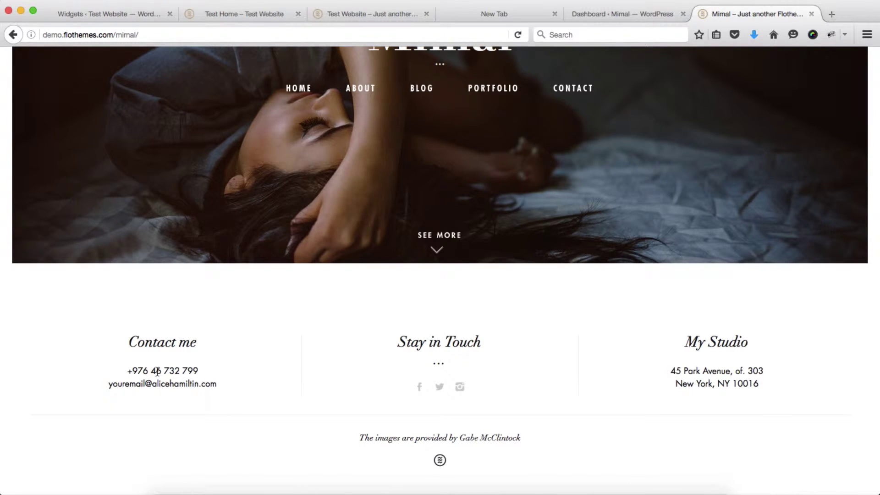
{"action": "left_click_drag", "start_coordinate": [128, 368], "coordinate": [214, 386]}
{"action": "key", "text": "super+c"}
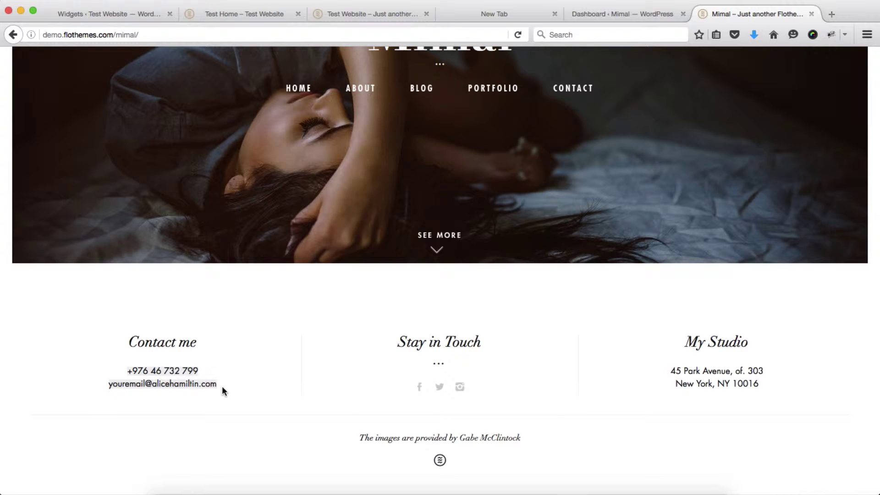
{"action": "key", "text": "ctrl+Tab"}
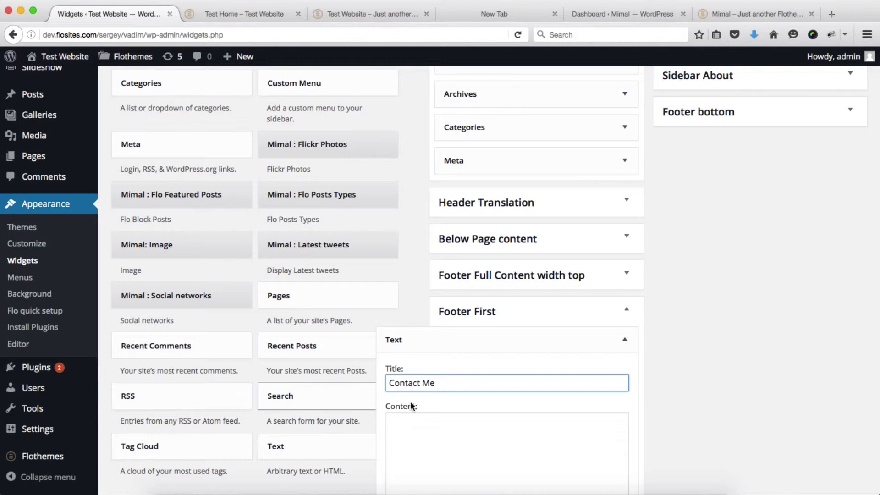
{"action": "left_click", "coordinate": [430, 462]}
{"action": "key", "text": "super+v"}
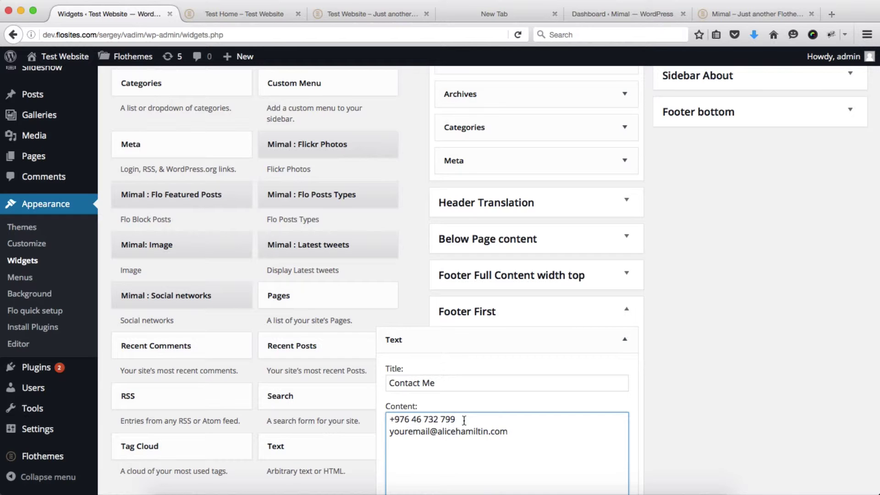
Add a <br/> line break after the phone number in the Contact Me widget's content and save the widget.
{"action": "key", "text": "ctrl+shift+Tab"}
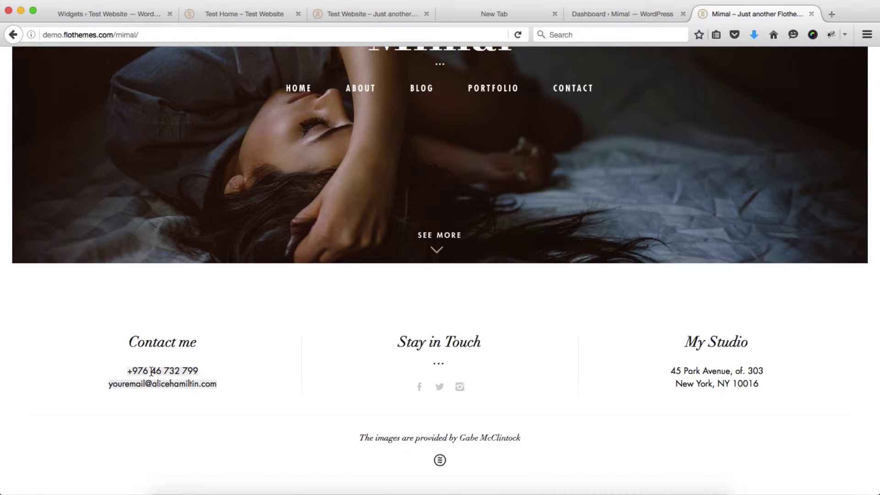
{"action": "key", "text": "ctrl+Tab"}
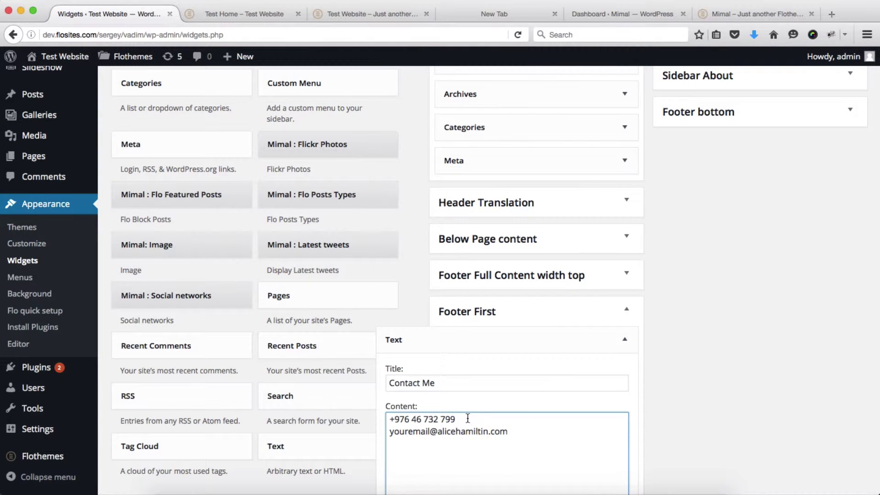
{"action": "type", "text": "<"}
{"action": "type", "text": "br/>"}
{"action": "scroll", "coordinate": [855, 366], "scroll_direction": "down", "scroll_amount": 5}
{"action": "left_click", "coordinate": [612, 472]}
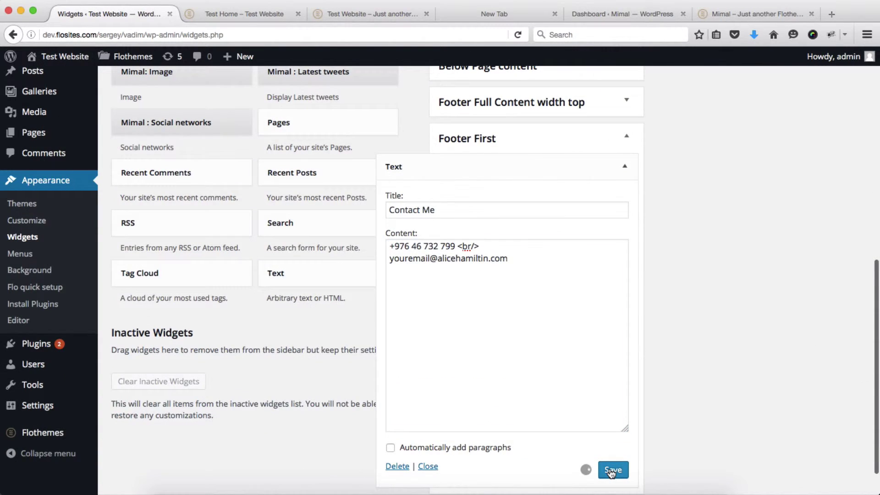
Reload the Test Home page, close the extra Test Website tab, and compare the page's footer with the Mimal demo's footer columns.
{"action": "key", "text": "ctrl+Tab"}
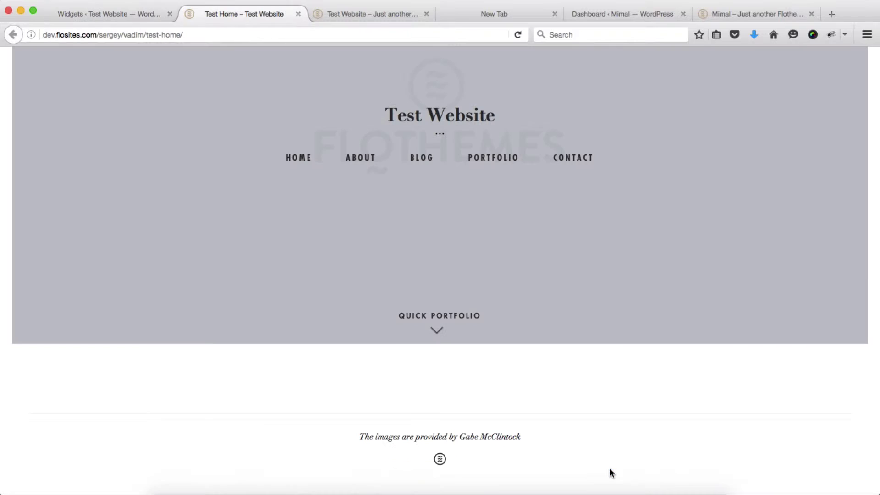
{"action": "scroll", "coordinate": [609, 468], "scroll_direction": "up", "scroll_amount": 2}
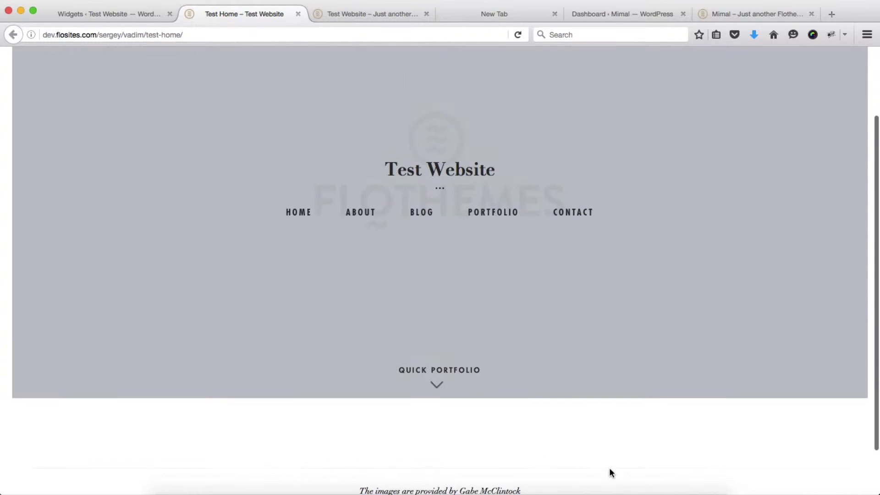
{"action": "scroll", "coordinate": [609, 468], "scroll_direction": "down", "scroll_amount": 2}
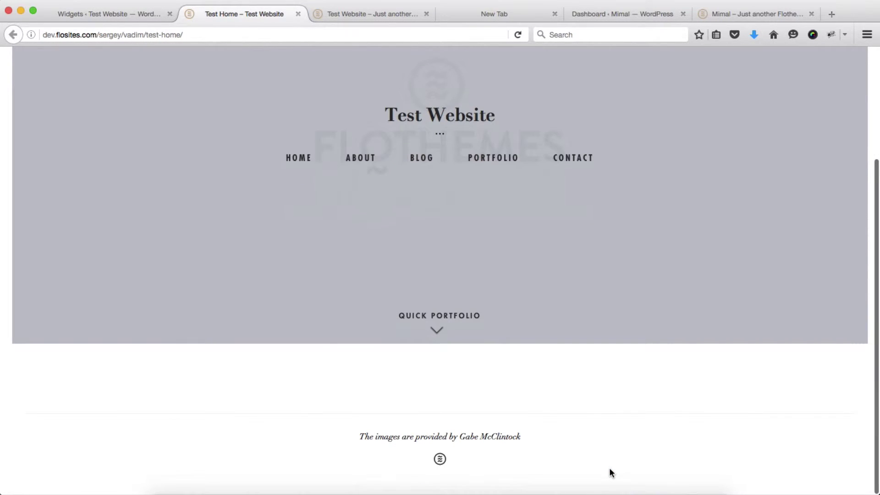
{"action": "key", "text": "super+r"}
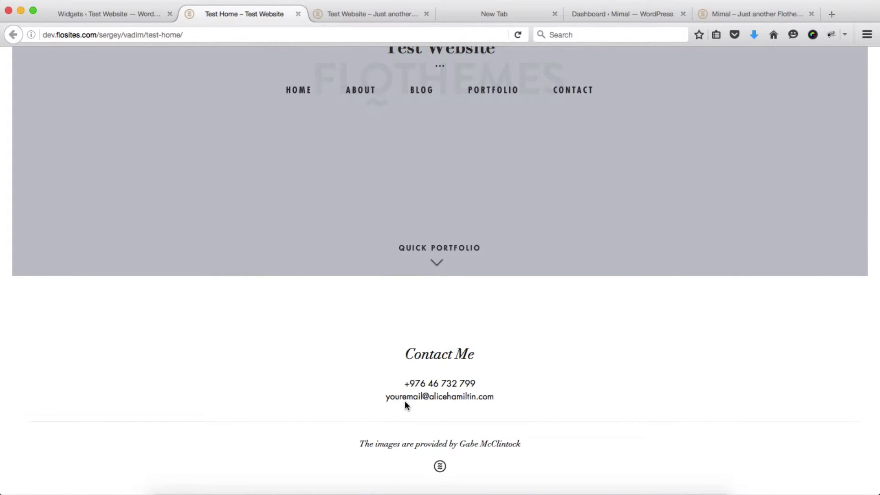
{"action": "key", "text": "ctrl+Tab"}
{"action": "key", "text": "super+w"}
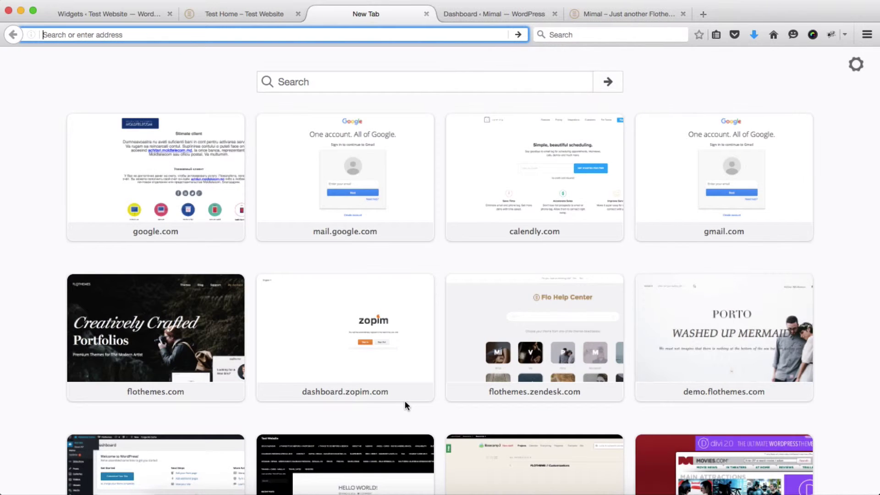
{"action": "key", "text": "ctrl+shift+Tab"}
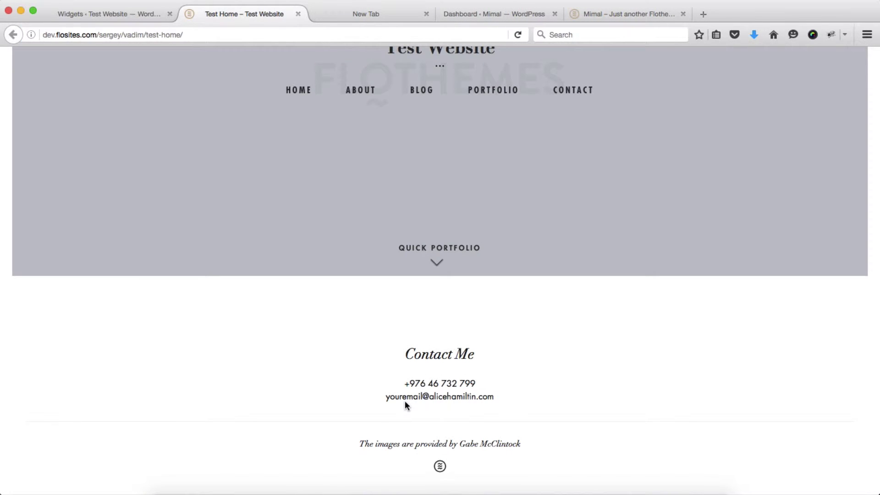
{"action": "key", "text": "ctrl+shift+Tab"}
{"action": "key", "text": "ctrl+shift+Tab"}
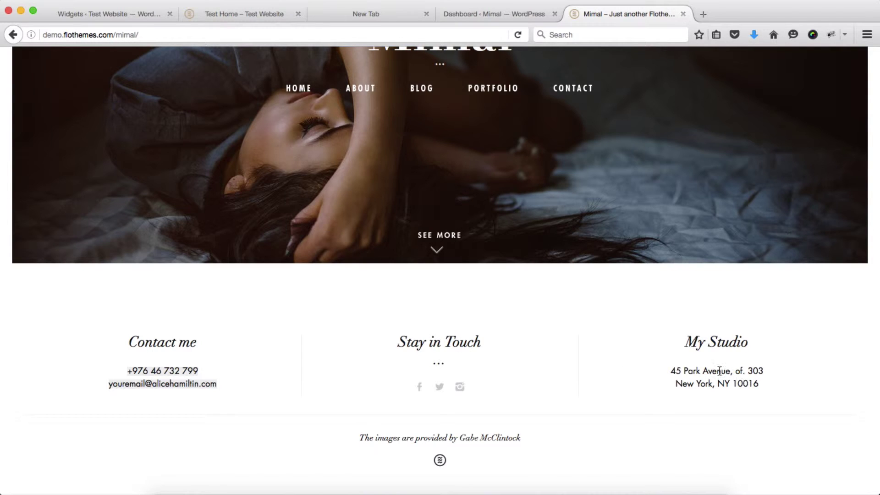
{"action": "key", "text": "ctrl+Tab"}
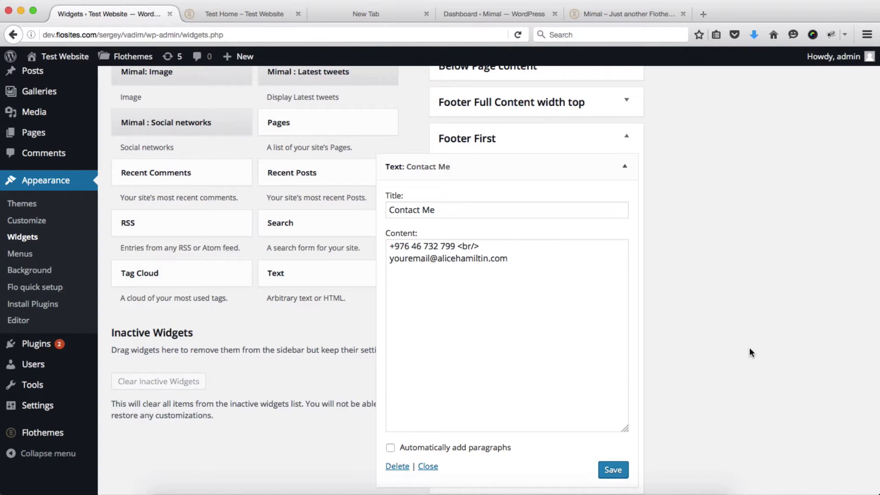
Collapse the Contact Me widget and add the Mimal : Social networks widget to the Footer Second area.
{"action": "left_click", "coordinate": [623, 167]}
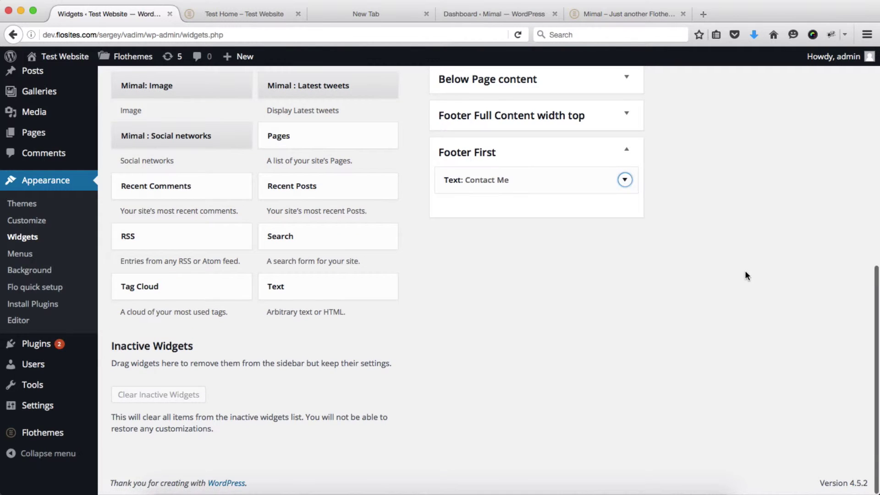
{"action": "scroll", "coordinate": [746, 274], "scroll_direction": "up", "scroll_amount": 10}
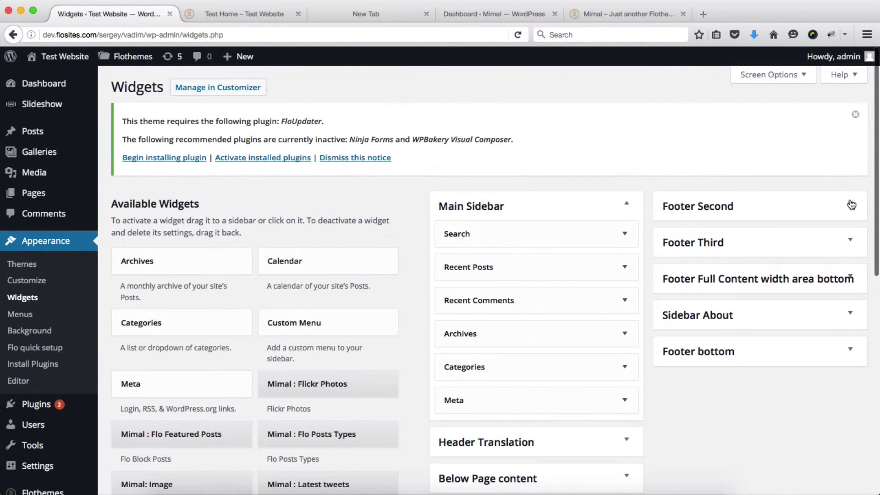
{"action": "left_click", "coordinate": [850, 204]}
{"action": "scroll", "coordinate": [477, 334], "scroll_direction": "down", "scroll_amount": 5}
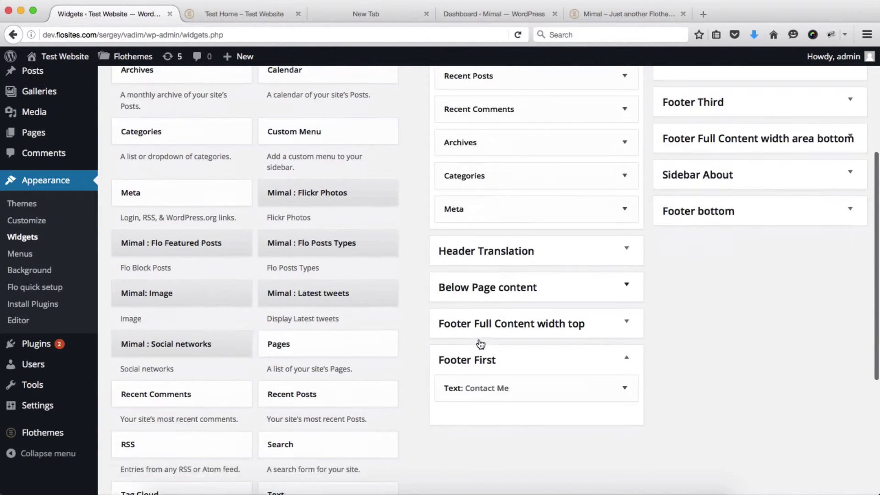
{"action": "scroll", "coordinate": [480, 344], "scroll_direction": "down", "scroll_amount": 2}
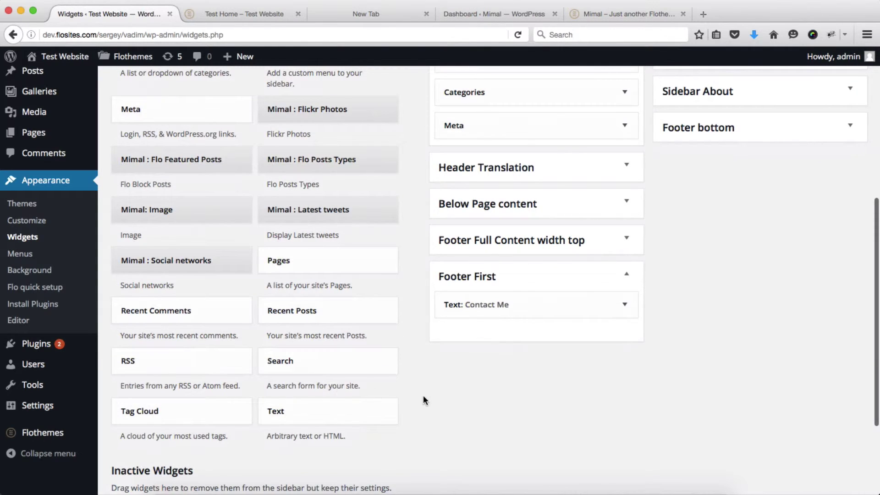
{"action": "scroll", "coordinate": [423, 395], "scroll_direction": "up", "scroll_amount": 2}
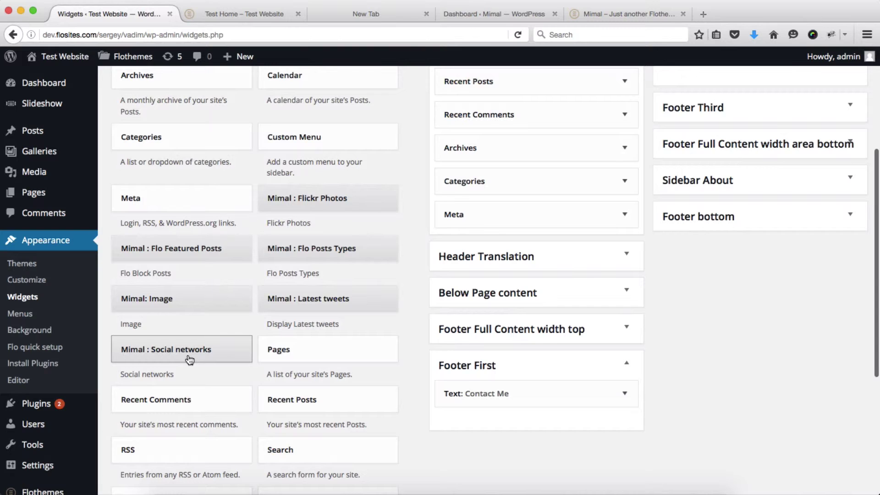
{"action": "scroll", "coordinate": [190, 359], "scroll_direction": "up", "scroll_amount": 2}
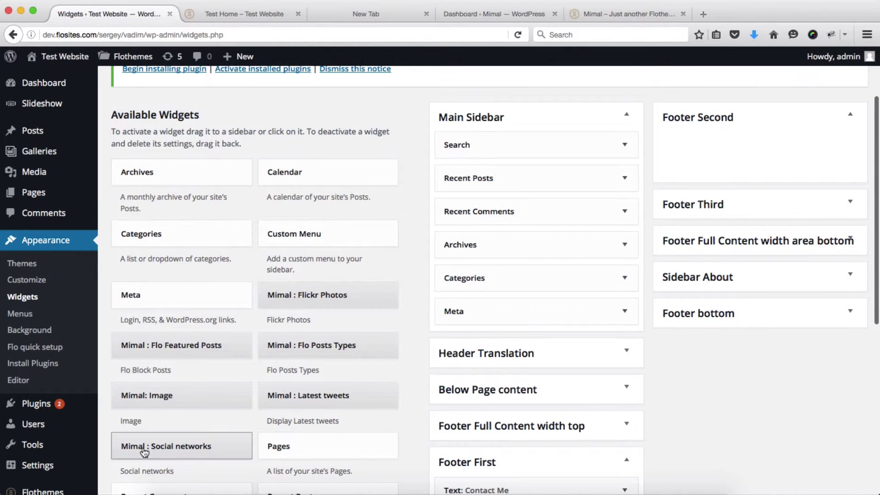
{"action": "left_click_drag", "start_coordinate": [144, 452], "coordinate": [723, 146]}
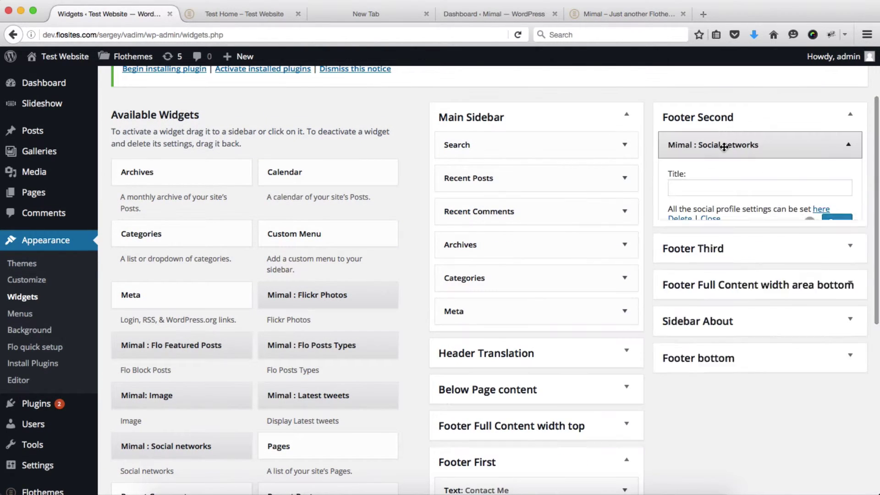
Title the Social networks widget "Stay in Touch", matching the demo footer's middle column, and save it.
{"action": "left_click", "coordinate": [690, 187]}
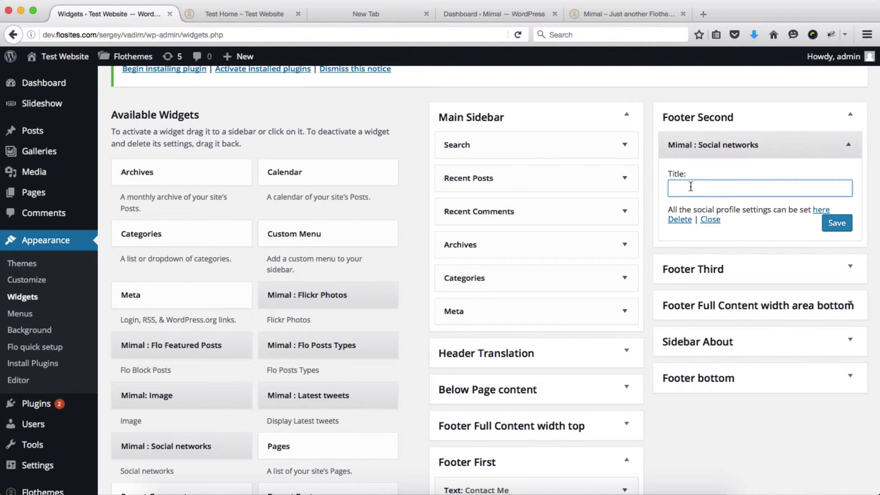
{"action": "key", "text": "ctrl+shift+Tab"}
{"action": "key", "text": "ctrl+Tab"}
{"action": "type", "text": "St"}
{"action": "key", "text": "Down"}
{"action": "key", "text": "Return"}
{"action": "left_click", "coordinate": [836, 225]}
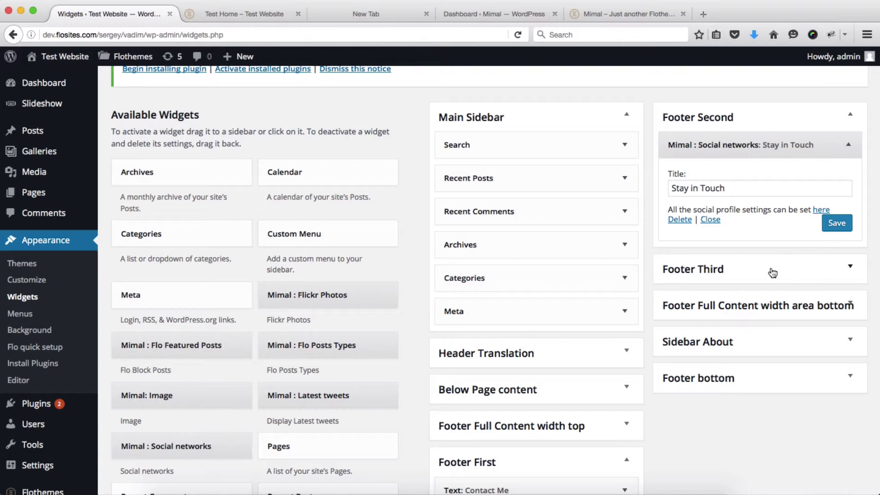
Expand the Footer Third area and add a Text widget to it.
{"action": "left_click", "coordinate": [842, 273]}
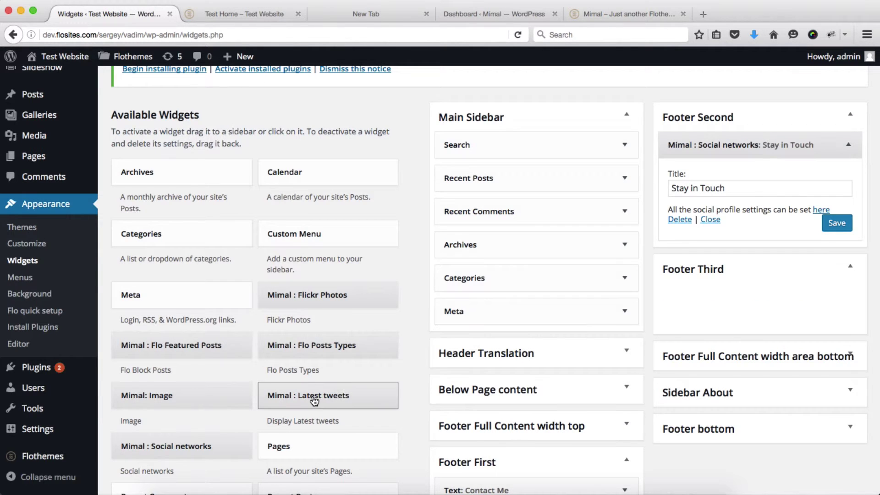
{"action": "scroll", "coordinate": [312, 394], "scroll_direction": "down", "scroll_amount": 5}
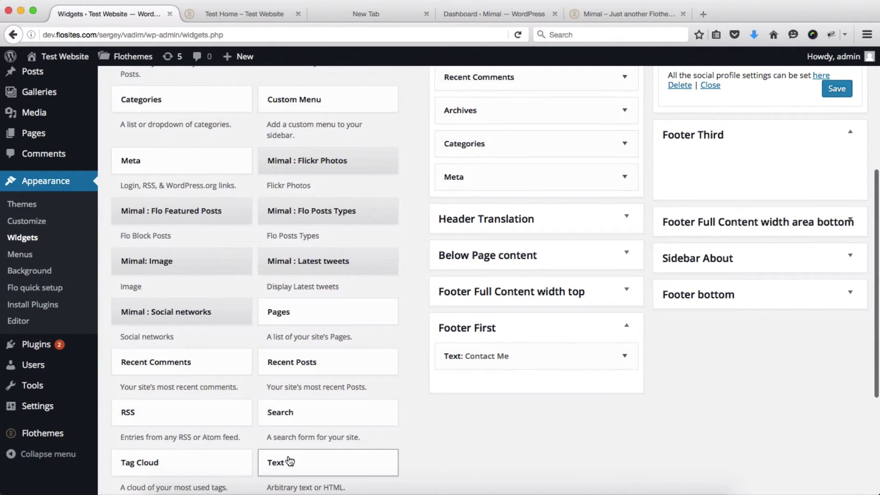
{"action": "left_click_drag", "start_coordinate": [291, 454], "coordinate": [751, 156]}
Copy the two-line studio address from the My Studio column in the Mimal demo's footer and return to the new Text widget.
{"action": "left_click", "coordinate": [626, 206]}
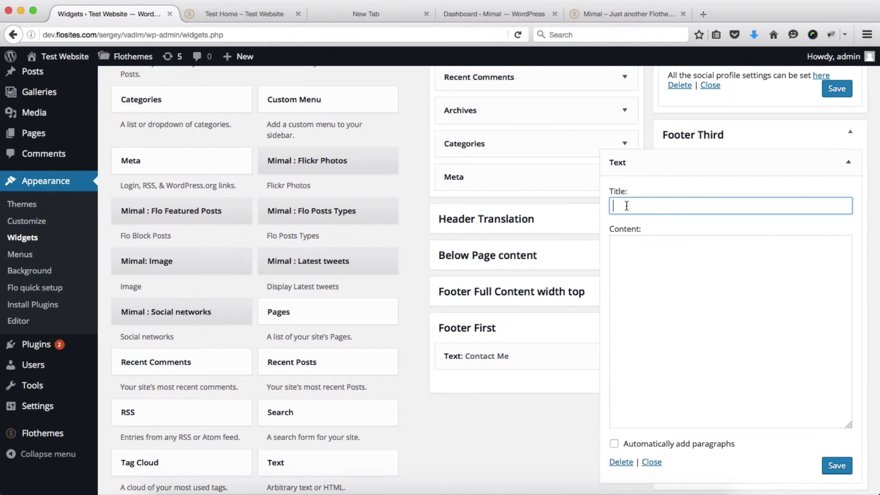
{"action": "key", "text": "ctrl+shift+Tab"}
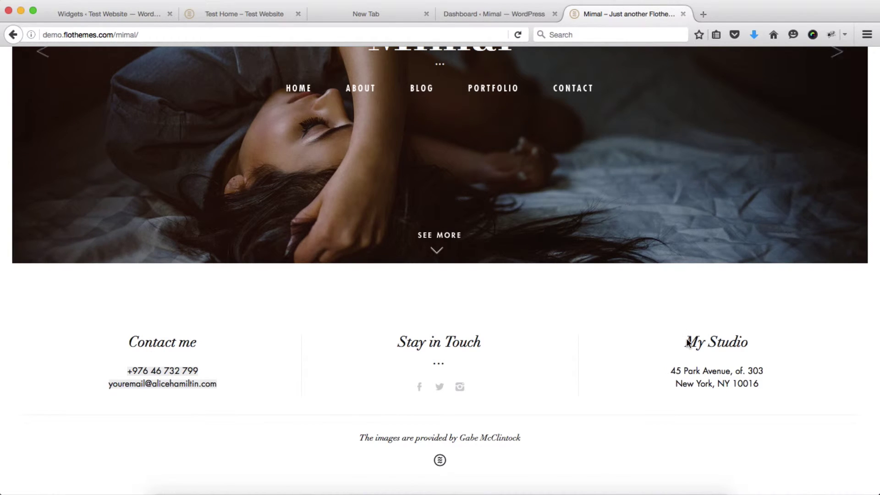
{"action": "left_click_drag", "start_coordinate": [666, 367], "coordinate": [760, 389]}
{"action": "key", "text": "super+c"}
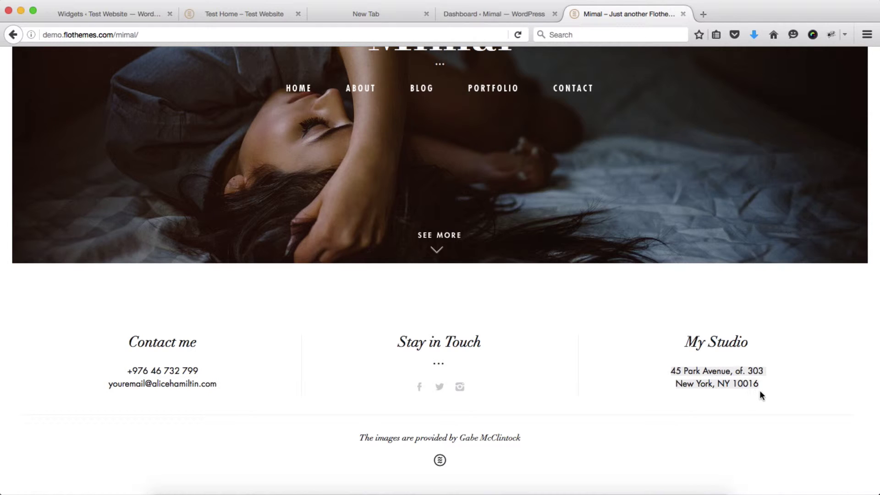
{"action": "key", "text": "ctrl+Tab"}
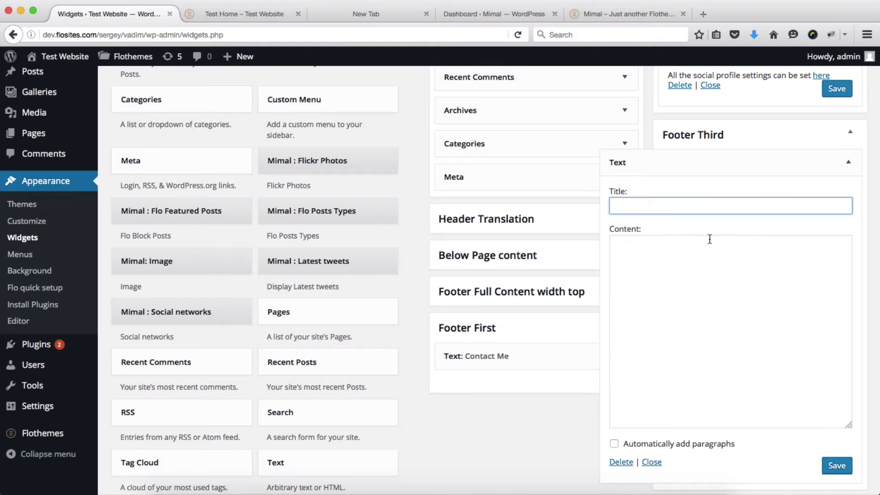
Title the Text widget "My Studio", paste the copied address as content with <br/> after its first line, and save the widget.
{"action": "type", "text": "My Studio"}
{"action": "left_click", "coordinate": [750, 270]}
{"action": "key", "text": "super+v"}
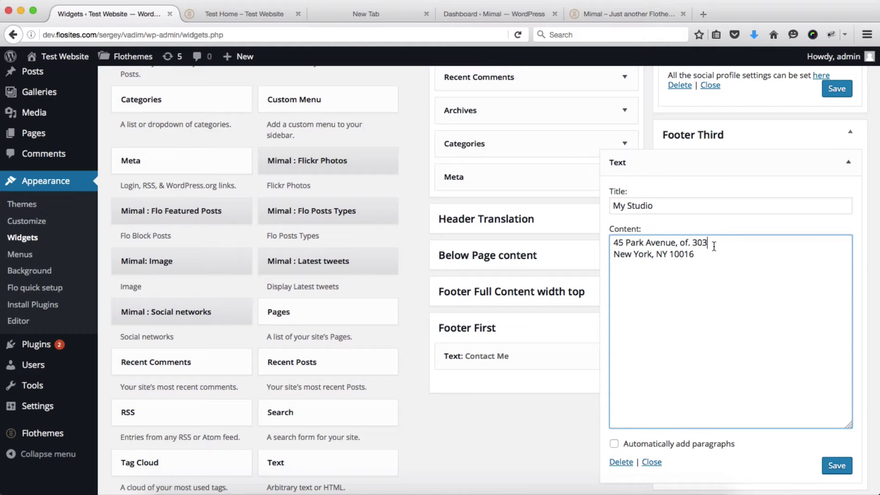
{"action": "type", "text": "<br/>"}
{"action": "left_click", "coordinate": [836, 467]}
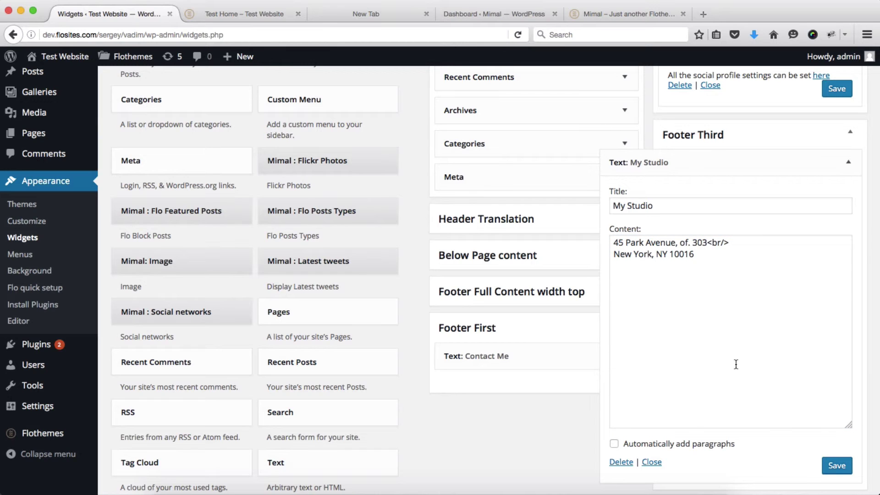
Reload the Test Home page, check its three footer columns, and compare the page with the Mimal demo's home page.
{"action": "scroll", "coordinate": [735, 364], "scroll_direction": "up", "scroll_amount": 2}
{"action": "key", "text": "ctrl+Tab"}
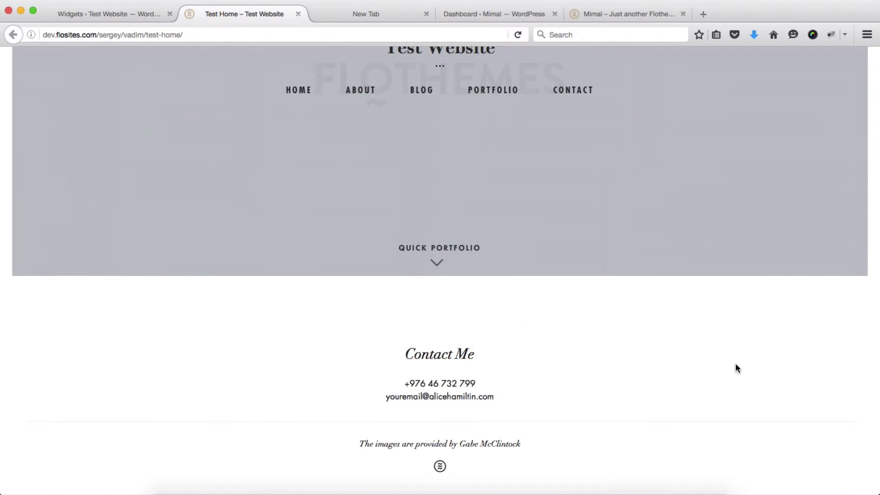
{"action": "key", "text": "super+r"}
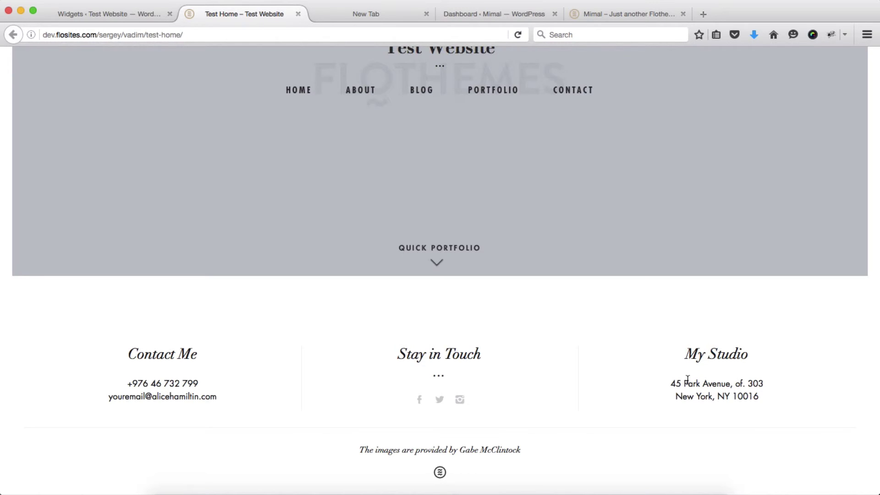
{"action": "scroll", "coordinate": [687, 379], "scroll_direction": "up", "scroll_amount": 5}
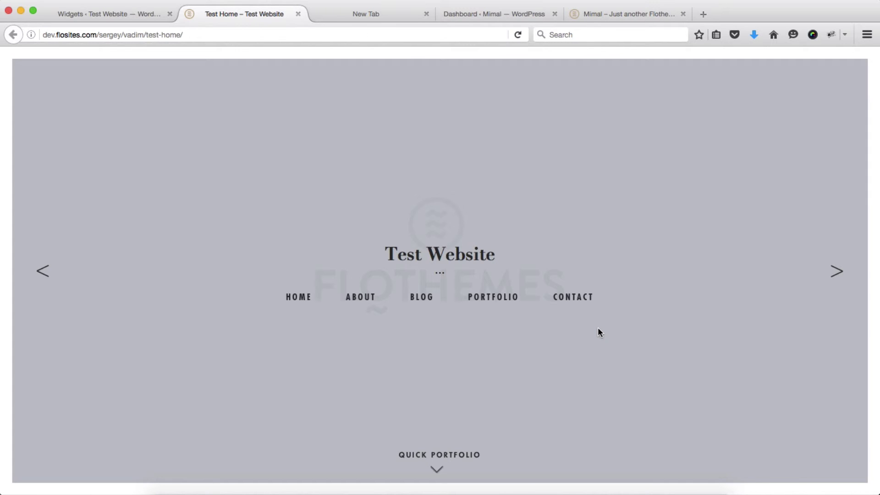
{"action": "left_click", "coordinate": [615, 16]}
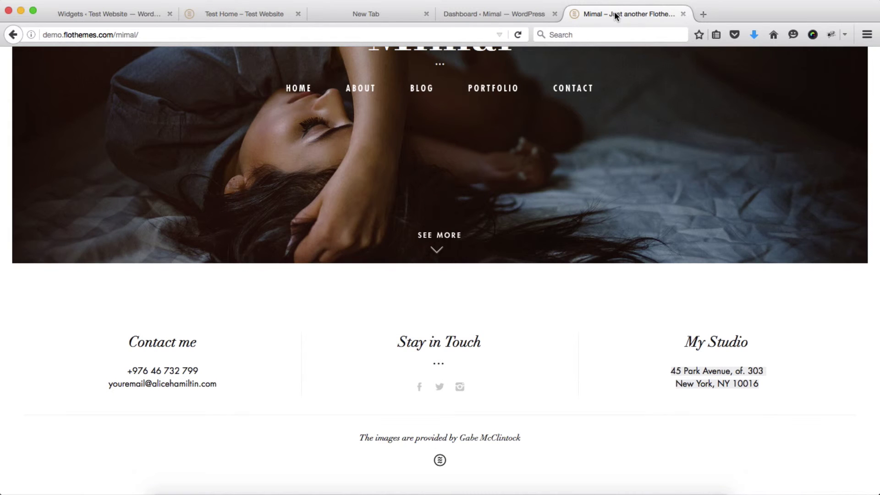
{"action": "scroll", "coordinate": [572, 296], "scroll_direction": "up", "scroll_amount": 5}
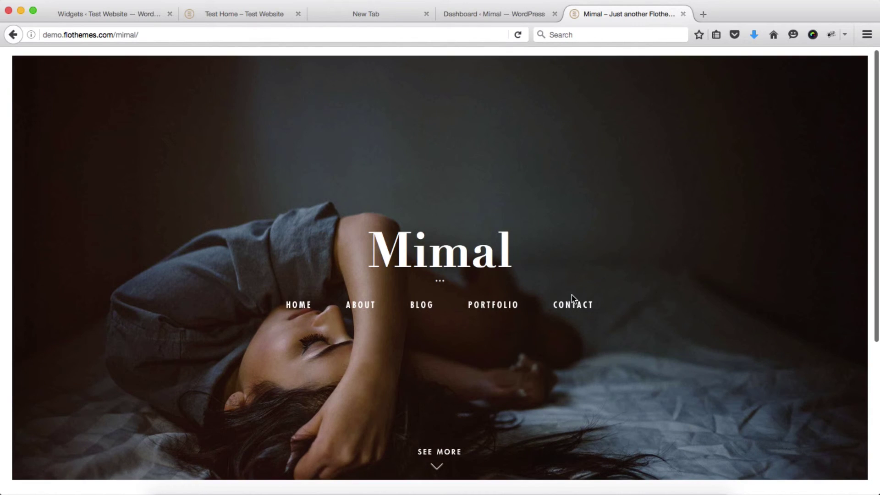
Open the Mimal Red demo at demo.flothemes.com/mimal-red/ and examine its slideshow and footer styling.
{"action": "left_click", "coordinate": [165, 35]}
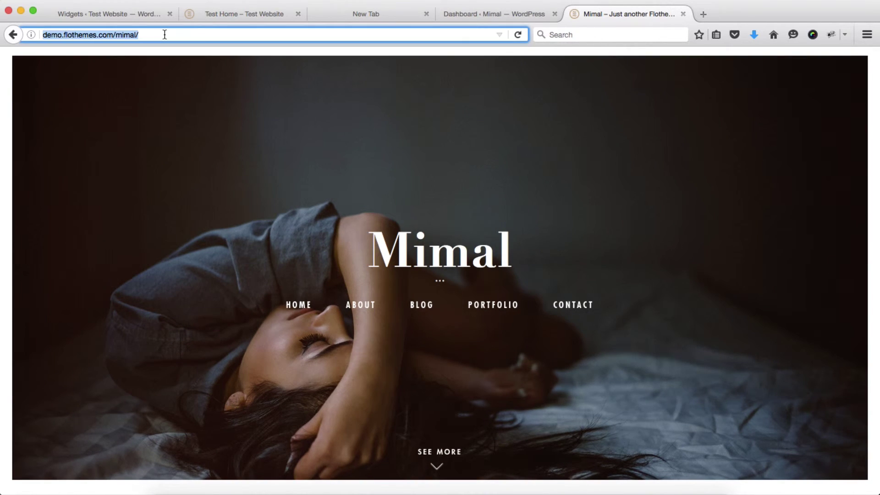
{"action": "key", "text": "Right"}
{"action": "key", "text": "BackSpace"}
{"action": "type", "text": "-re"}
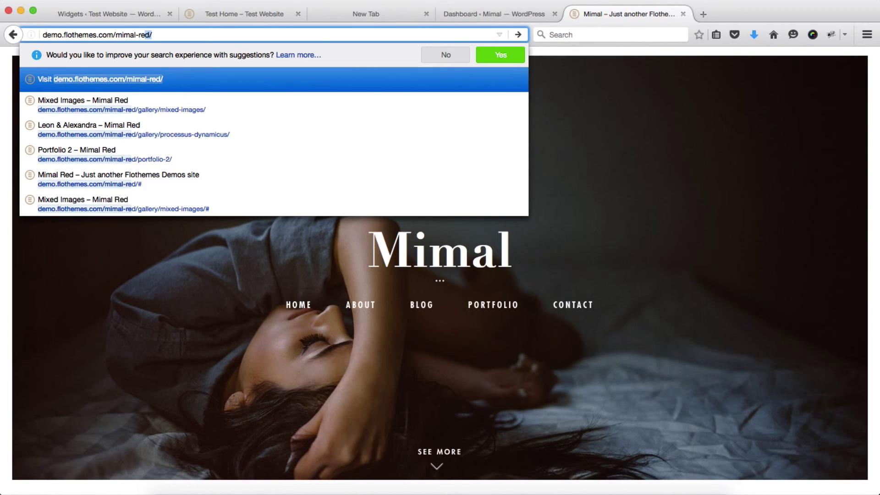
{"action": "key", "text": "Return"}
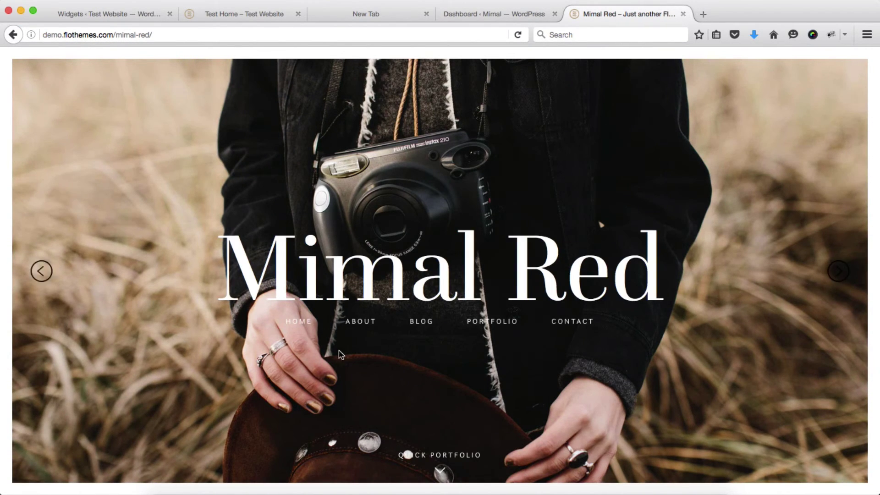
{"action": "scroll", "coordinate": [339, 354], "scroll_direction": "down", "scroll_amount": 5}
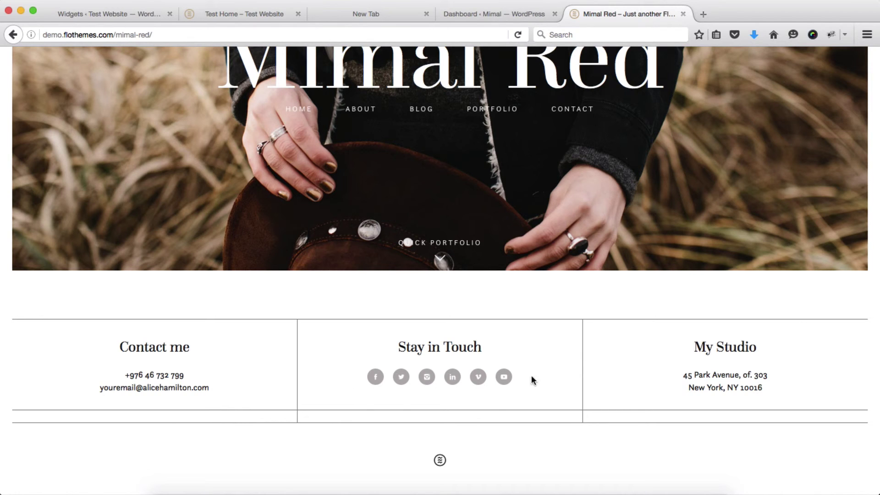
In the Test Website's Flothemes general settings, select the third predefined stylesheet, the one with the red-toned preview, and save the changes.
{"action": "key", "text": "ctrl+Tab"}
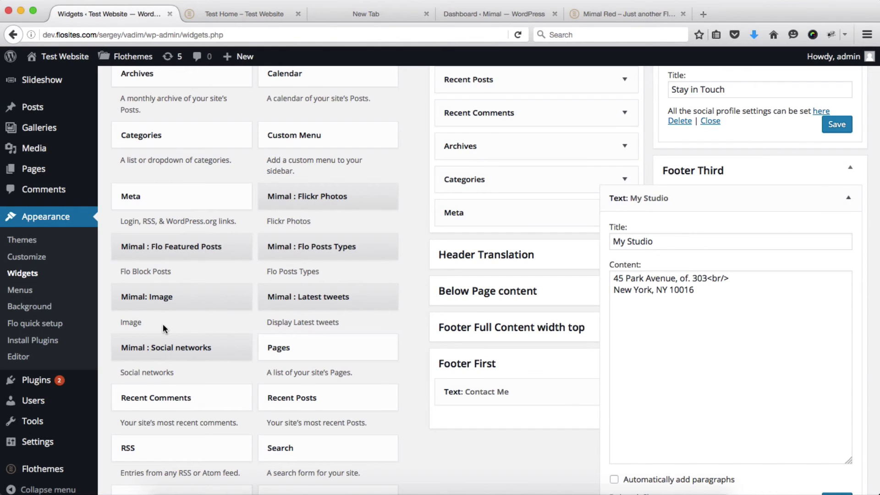
{"action": "scroll", "coordinate": [69, 367], "scroll_direction": "down", "scroll_amount": 5}
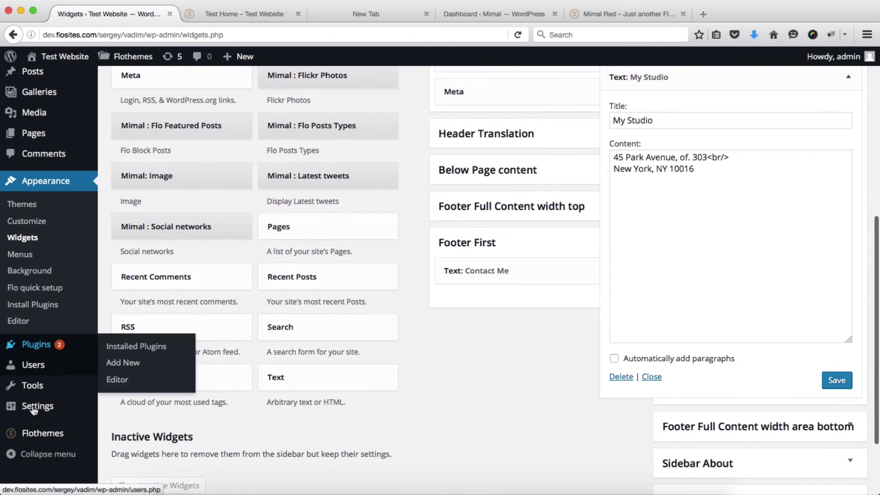
{"action": "left_click", "coordinate": [33, 438]}
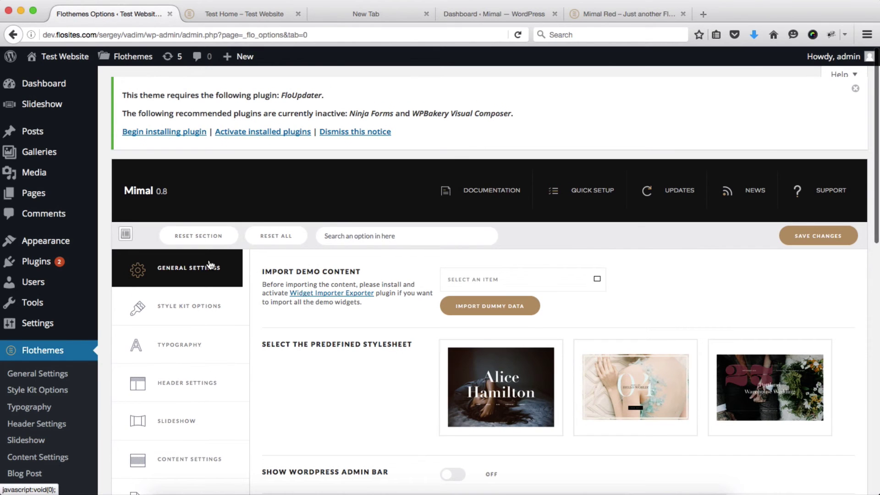
{"action": "scroll", "coordinate": [454, 324], "scroll_direction": "down", "scroll_amount": 3}
{"action": "left_click", "coordinate": [739, 304]}
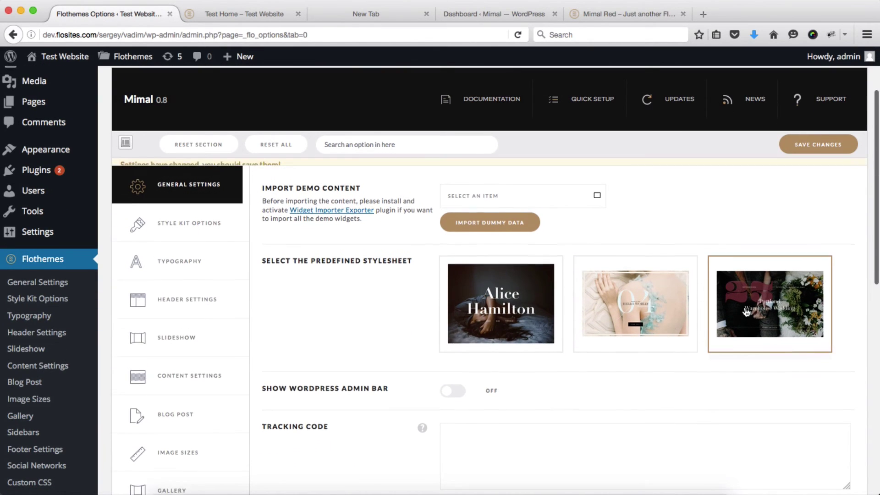
{"action": "scroll", "coordinate": [746, 311], "scroll_direction": "down", "scroll_amount": 2}
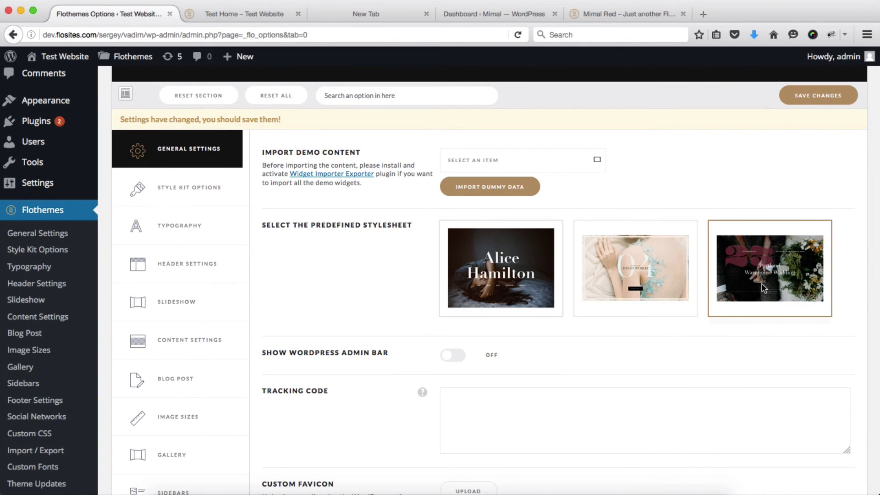
{"action": "left_click", "coordinate": [812, 96]}
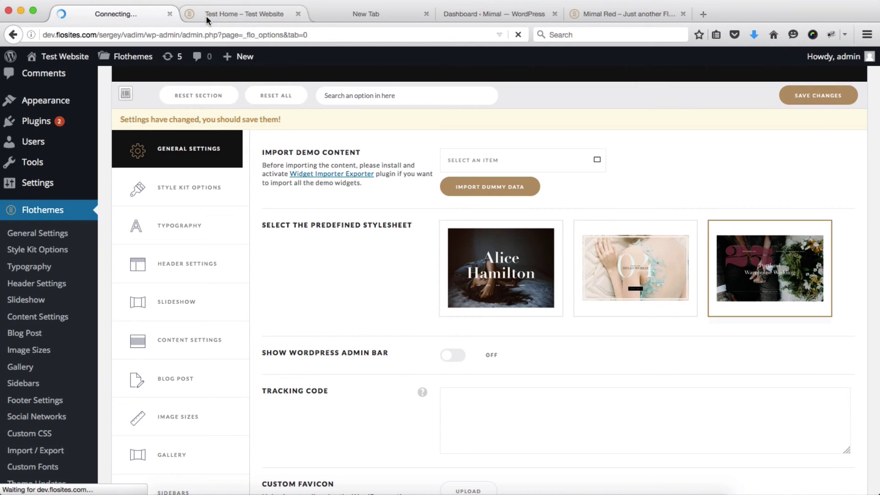
Reload the Test Home page and examine its header and footer columns in the new stylesheet.
{"action": "left_click", "coordinate": [205, 15]}
{"action": "key", "text": "super+r"}
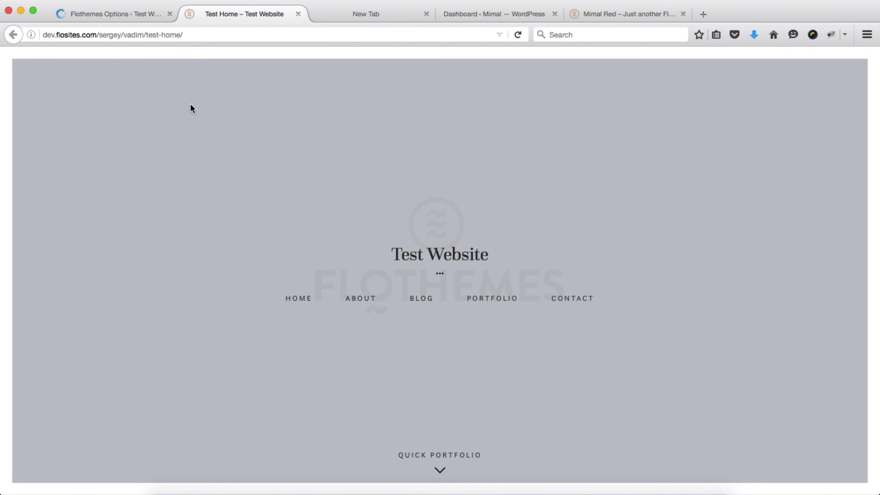
{"action": "scroll", "coordinate": [174, 180], "scroll_direction": "down", "scroll_amount": 5}
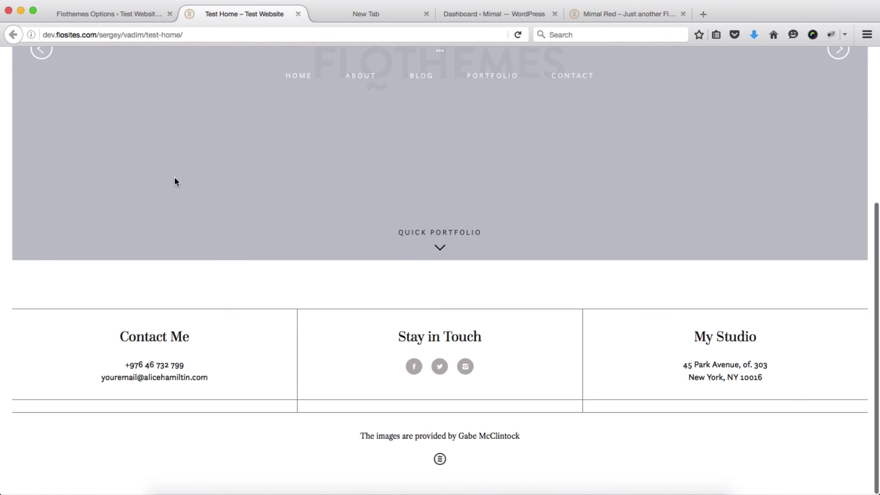